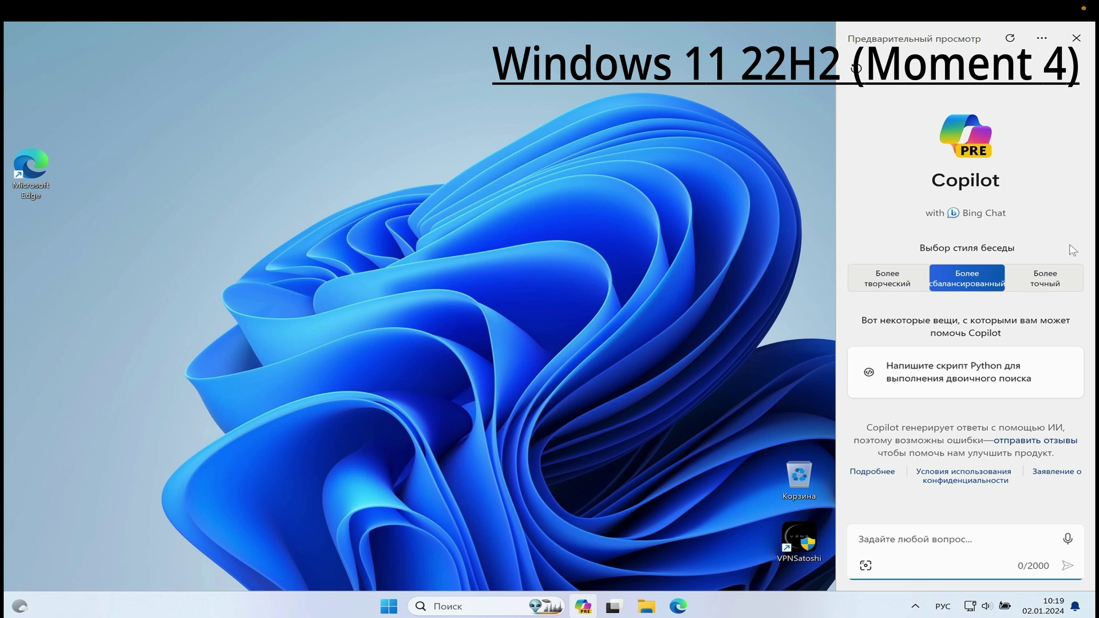
# Set the Copilot conversation style to "Более точный" and begin the prompt with "сгенерируй логотип"
pyautogui.click(1046, 286)
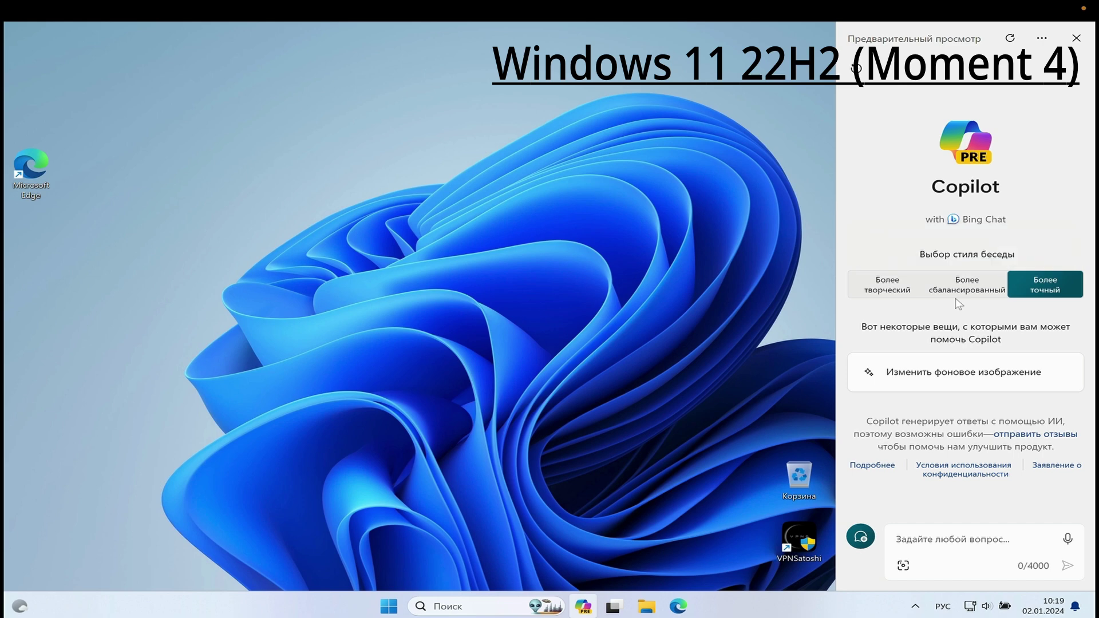
pyautogui.click(927, 544)
pyautogui.write('сгенерируй')
pyautogui.write('логотип ')
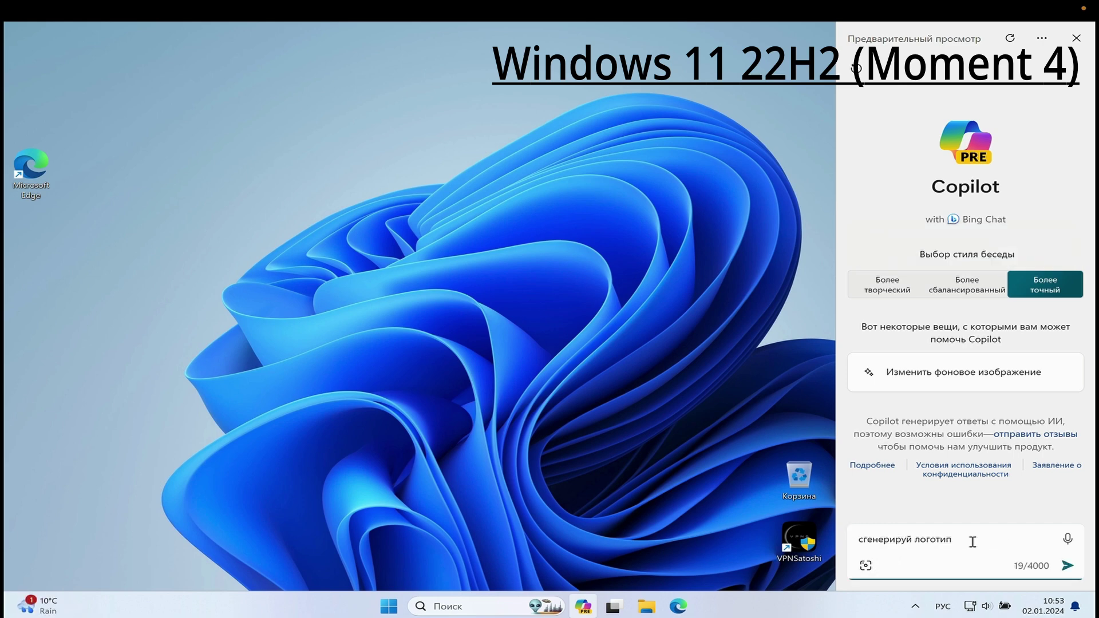
pyautogui.write(' ьшскщыщае')
pyautogui.press('BackSpace')
pyautogui.press('BackSpace')
pyautogui.press('BackSpace')
pyautogui.press('BackSpace')
pyautogui.press('BackSpace')
pyautogui.press('BackSpace')
pyautogui.press('BackSpace')
pyautogui.press('BackSpace')
pyautogui.press('BackSpace')
pyautogui.press('BackSpace')
pyautogui.press('BackSpace')
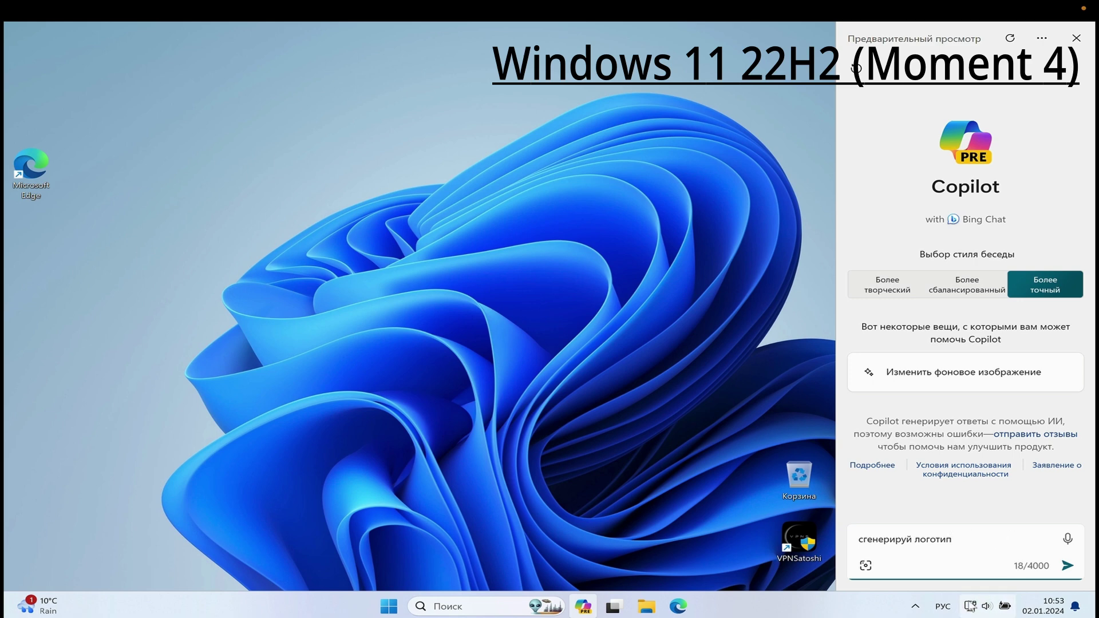
# Switch the keyboard layout to "Английский (США)", complete the prompt with "Microsoft" and send it
pyautogui.click(943, 606)
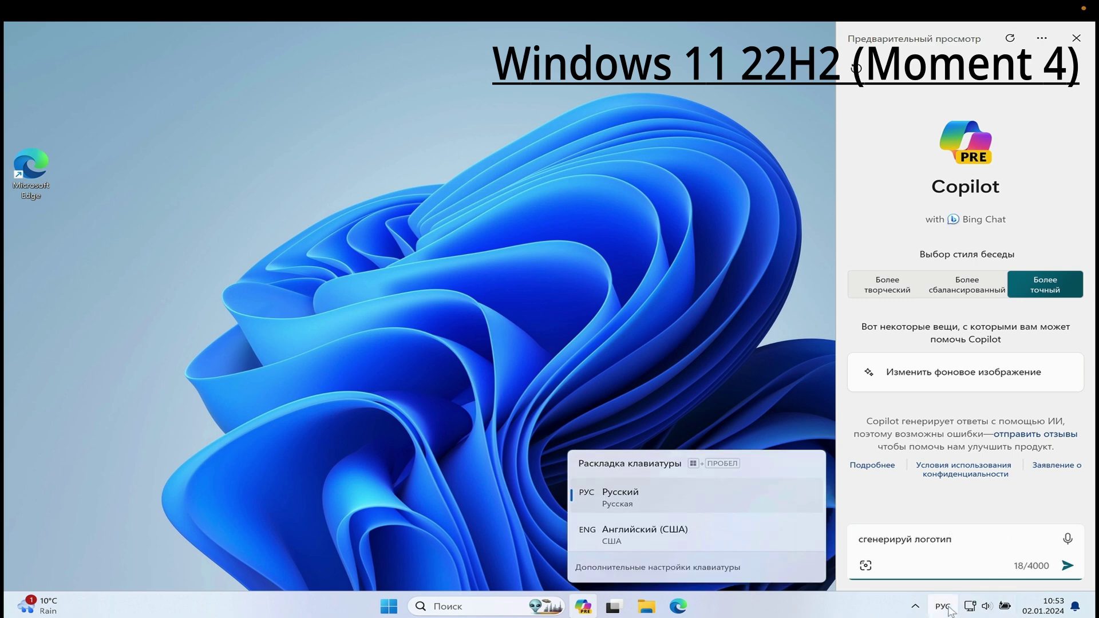
pyautogui.click(801, 521)
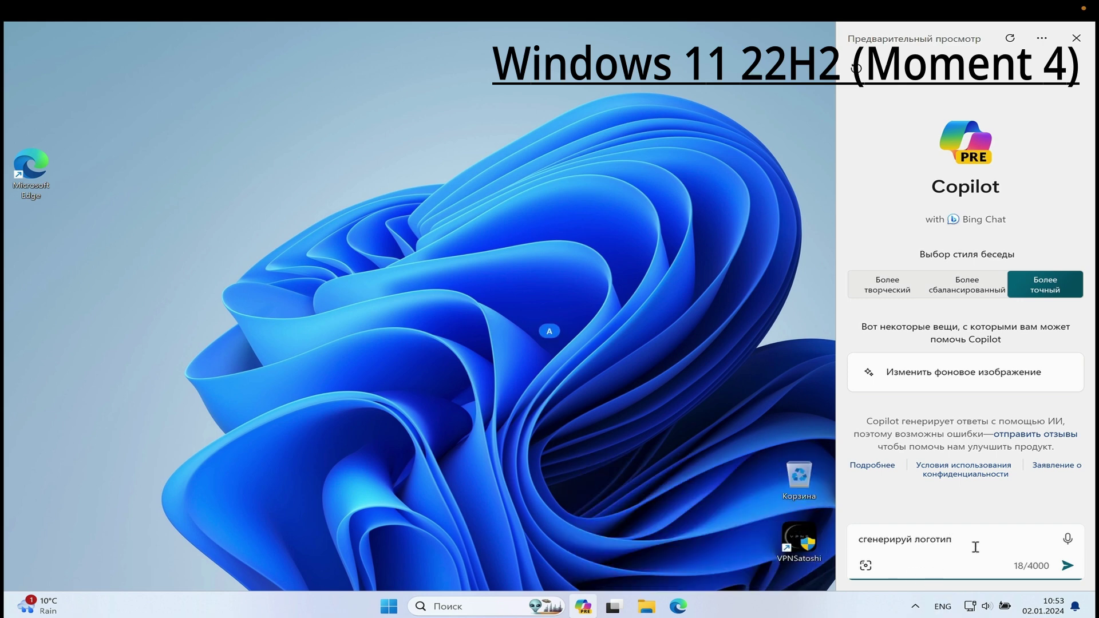
pyautogui.write('Microsoft')
pyautogui.press('Return')
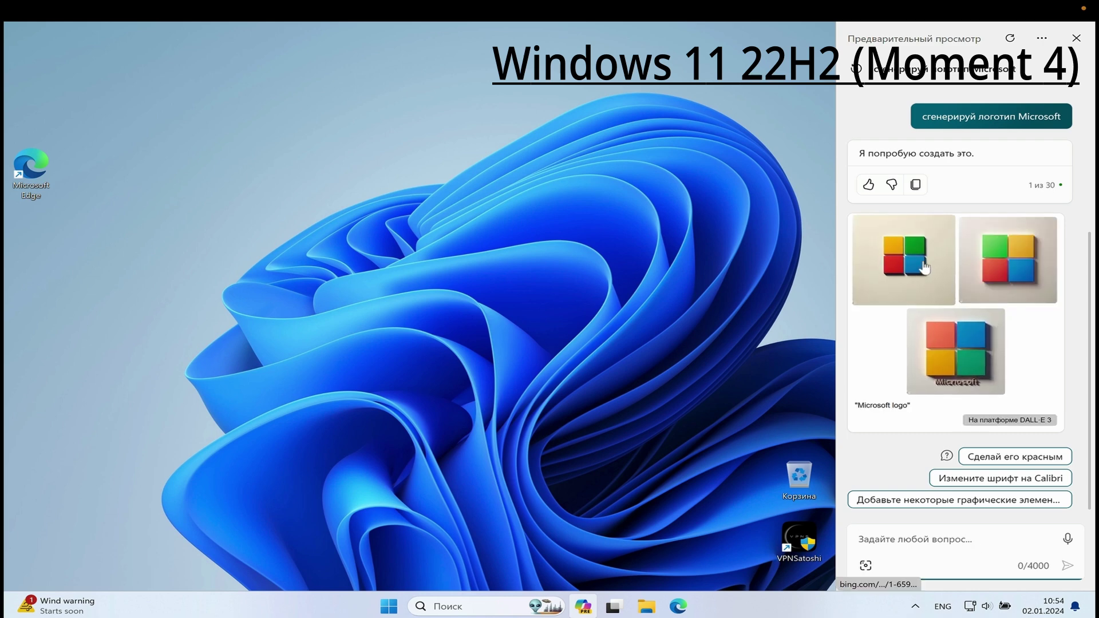
# Open the second generated Microsoft logo image, save it to the computer and close the browser window
pyautogui.click(996, 258)
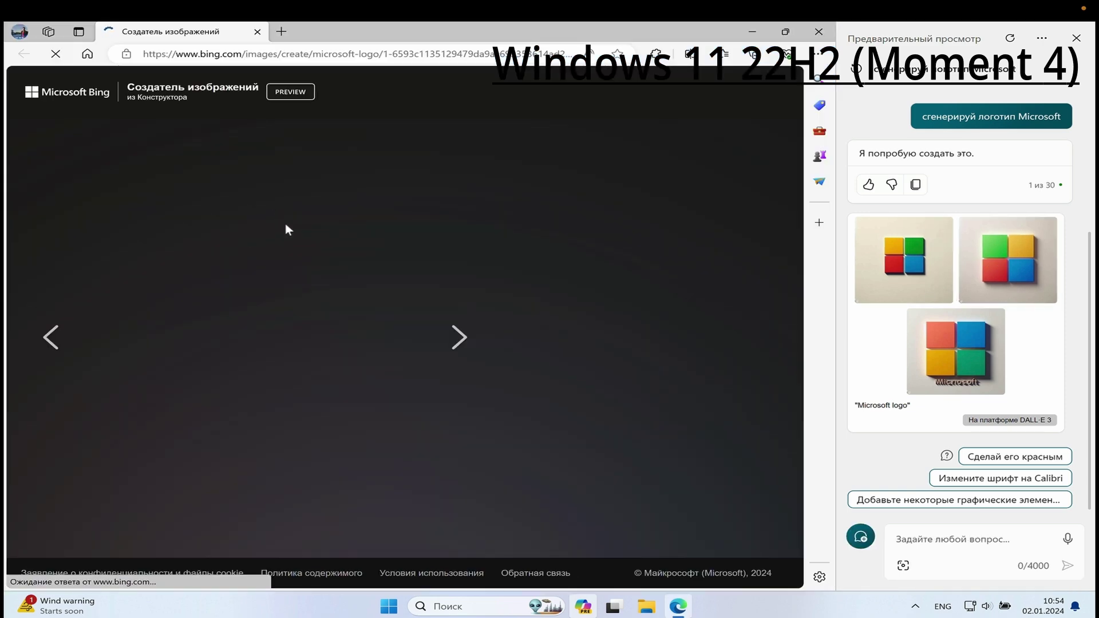
pyautogui.rightClick(277, 213)
pyautogui.click(361, 74)
pyautogui.press('Return')
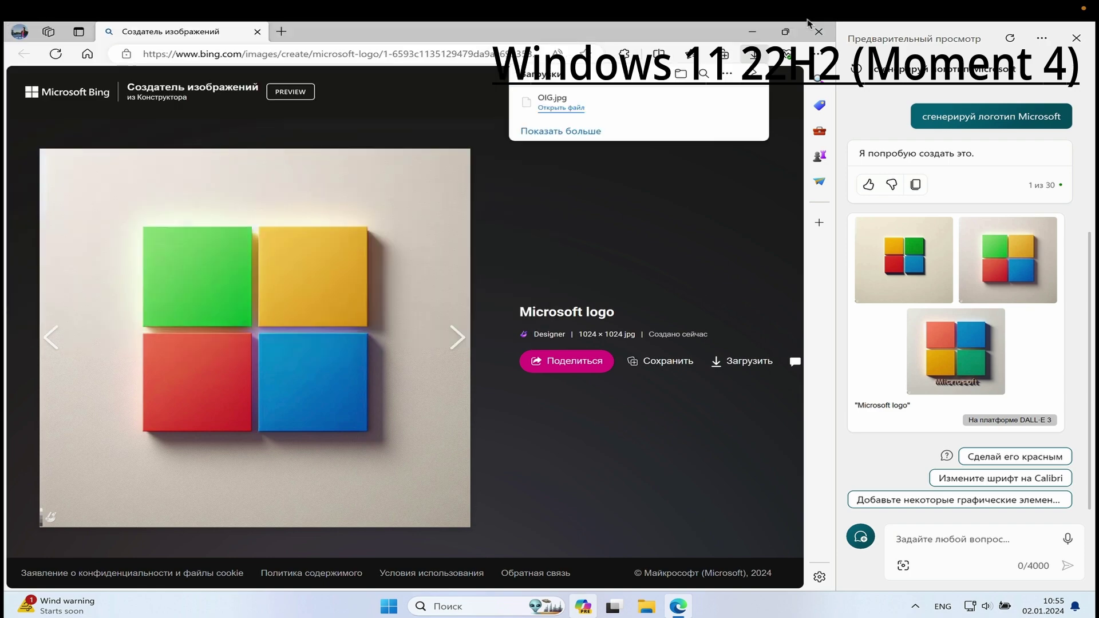
pyautogui.click(811, 27)
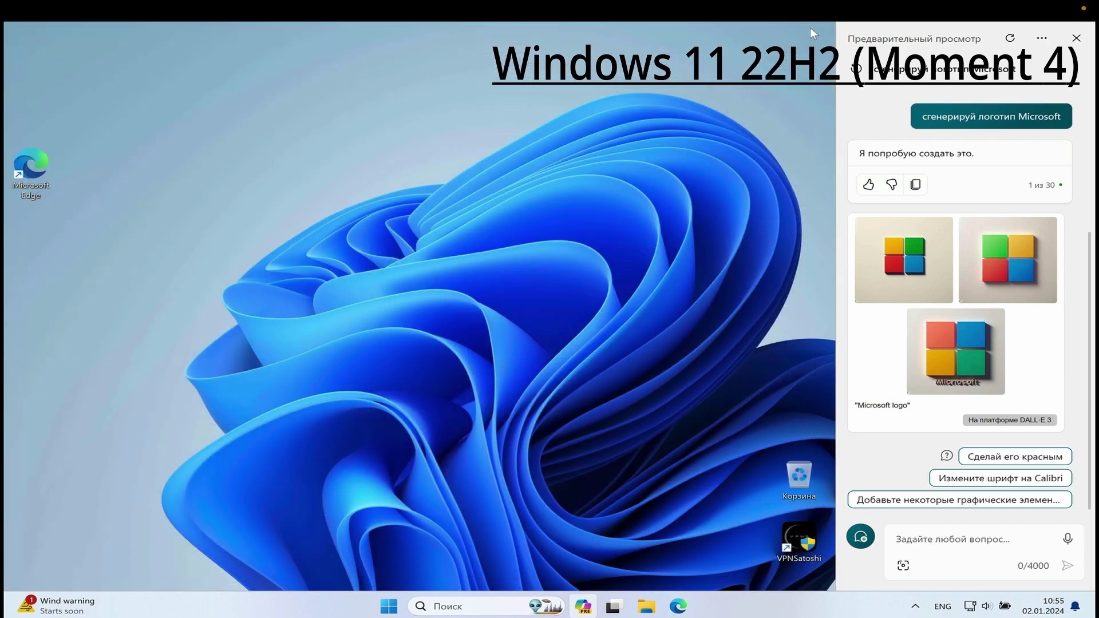
# Start a new Copilot topic and send the Russian request "смени фон рабочего стола"
pyautogui.click(860, 537)
pyautogui.hotkey('alt', 'shift')
pyautogui.write('смени фон рабочего стола')
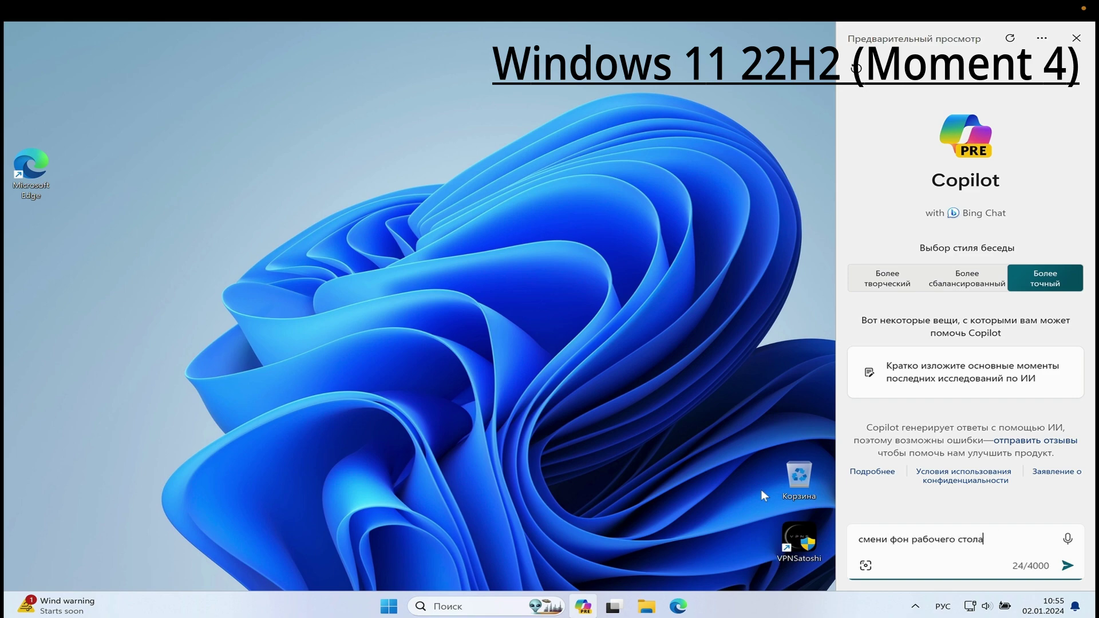
pyautogui.press('Return')
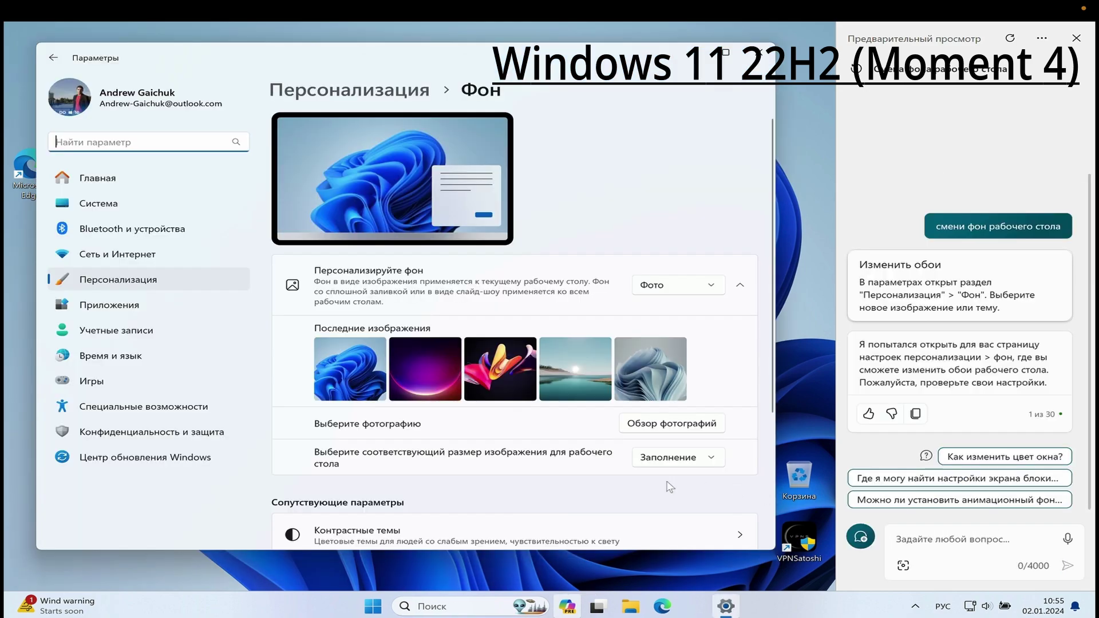
# Try to set the dark purple glow picture from the recent images as the desktop background
pyautogui.scroll(-3, 538, 447)
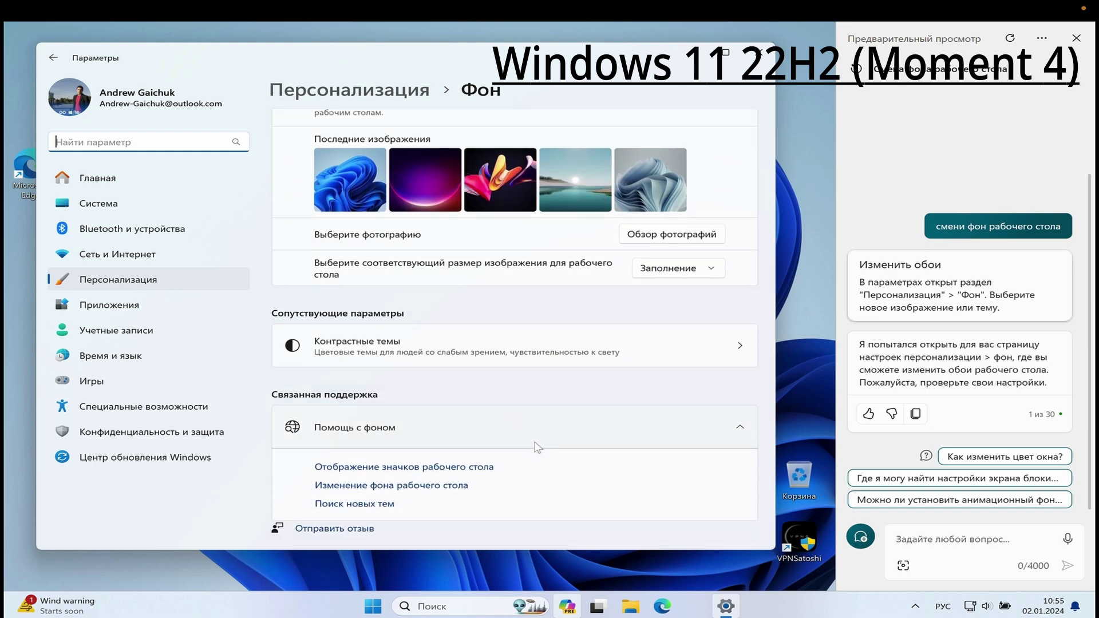
pyautogui.scroll(2, 449, 299)
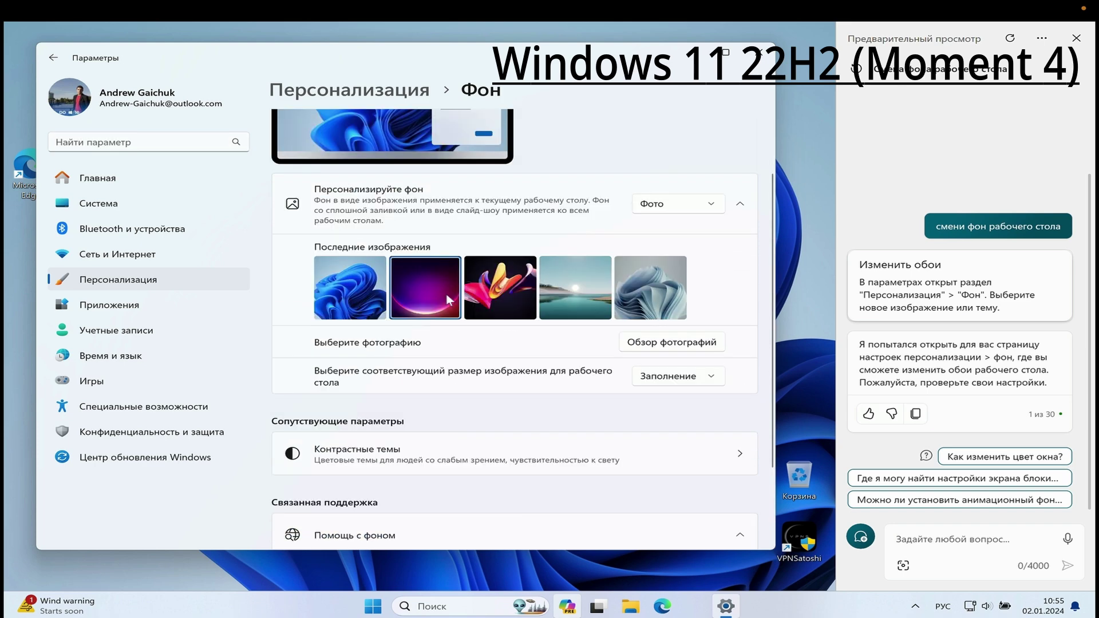
pyautogui.click(450, 300)
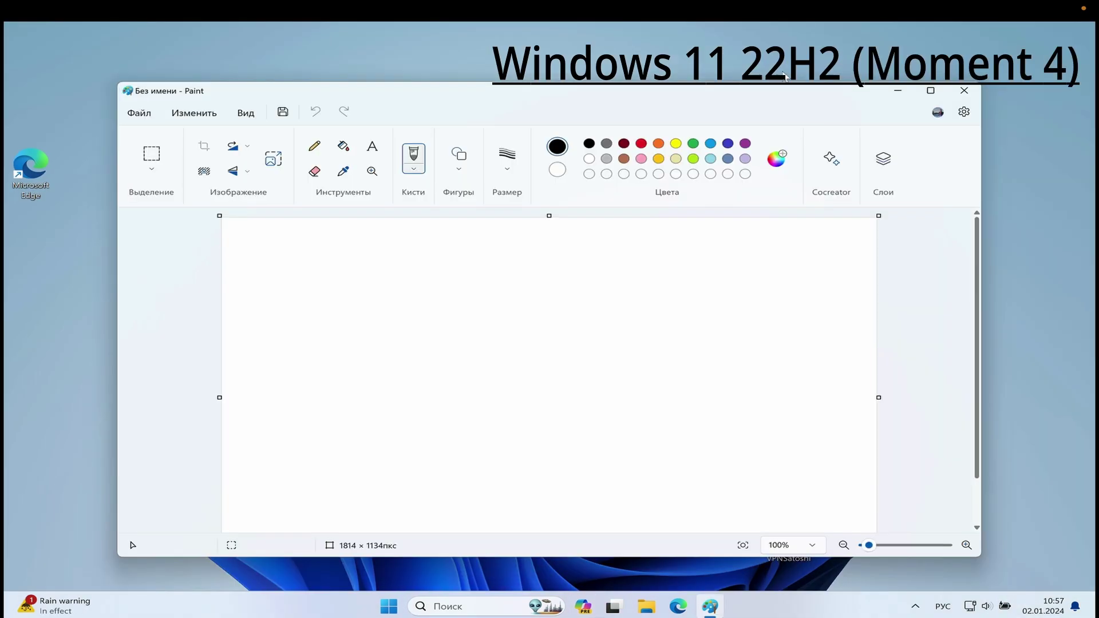
# Show the layers of the blank Paint canvas and add four new layers
pyautogui.click(883, 158)
pyautogui.click(884, 159)
pyautogui.click(883, 158)
pyautogui.click(931, 231)
pyautogui.click(931, 231)
pyautogui.click(932, 231)
pyautogui.click(932, 231)
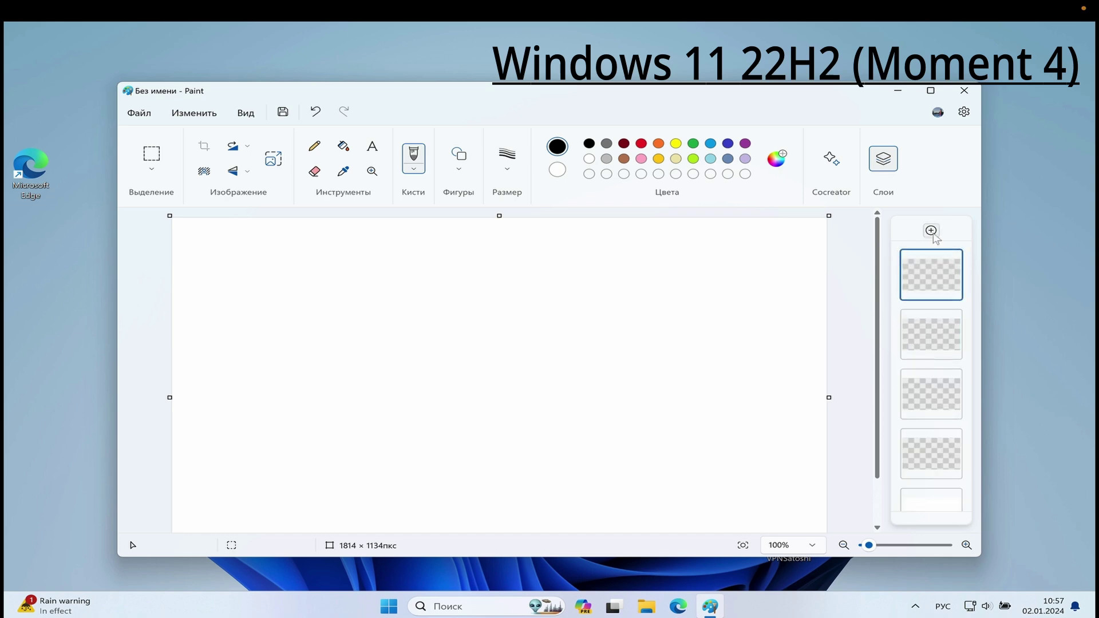
# Open Cocreator, join its waiting list and go through the four-page introduction to the end
pyautogui.click(832, 159)
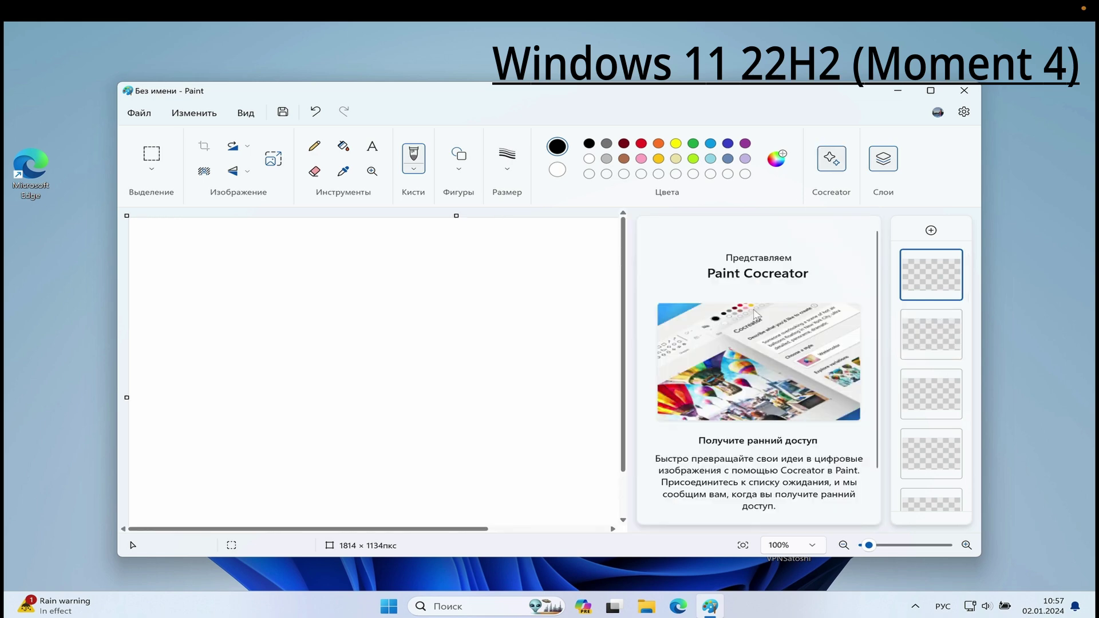
pyautogui.scroll(-2, 780, 338)
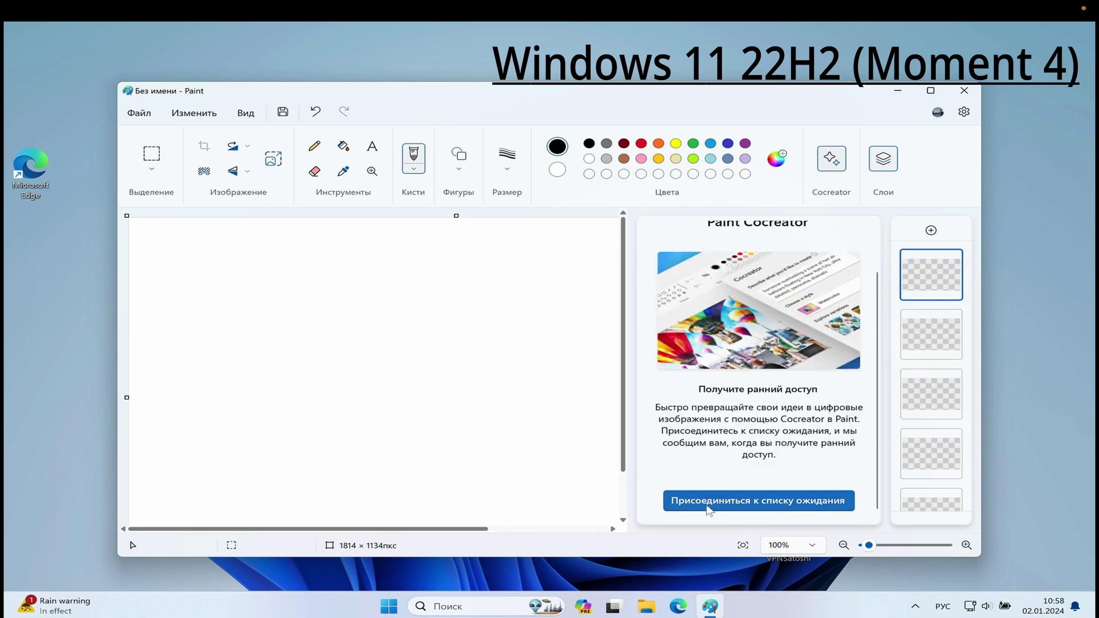
pyautogui.click(724, 509)
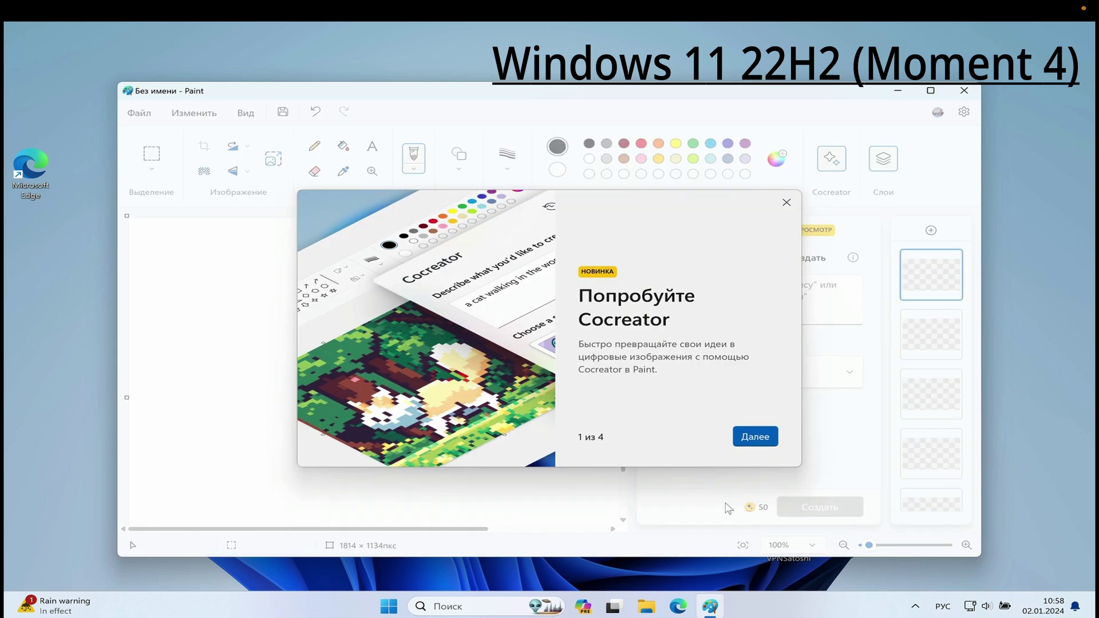
pyautogui.click(745, 436)
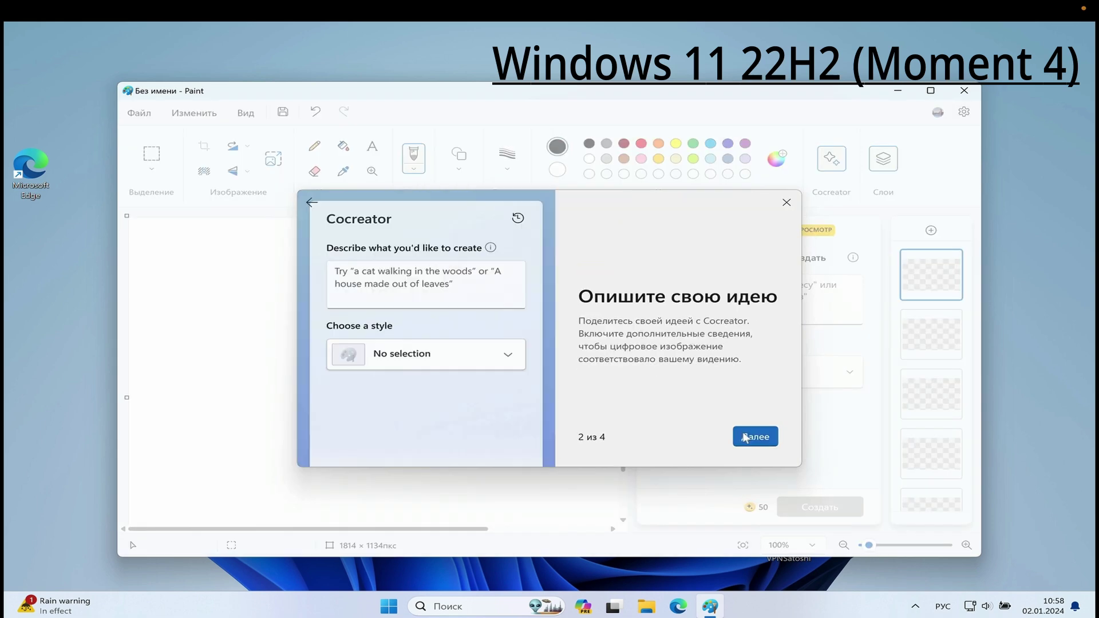
pyautogui.click(747, 437)
pyautogui.click(749, 439)
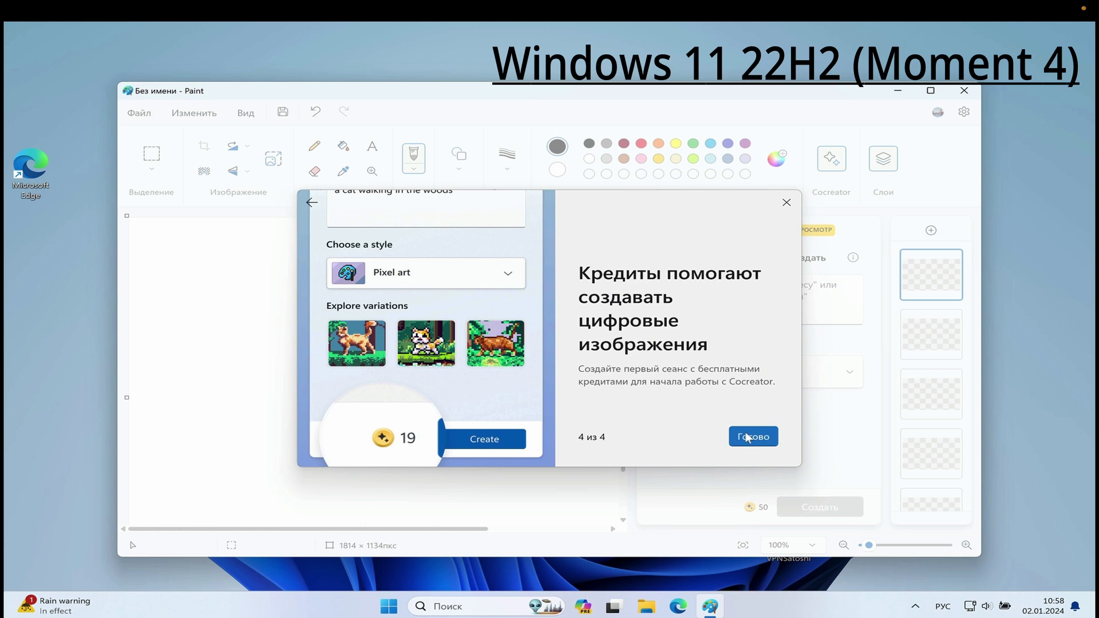
pyautogui.click(748, 439)
# Create Cocreator images from the description "Дом построенный из листьев" in the "Фотореалистичный" style
pyautogui.click(810, 311)
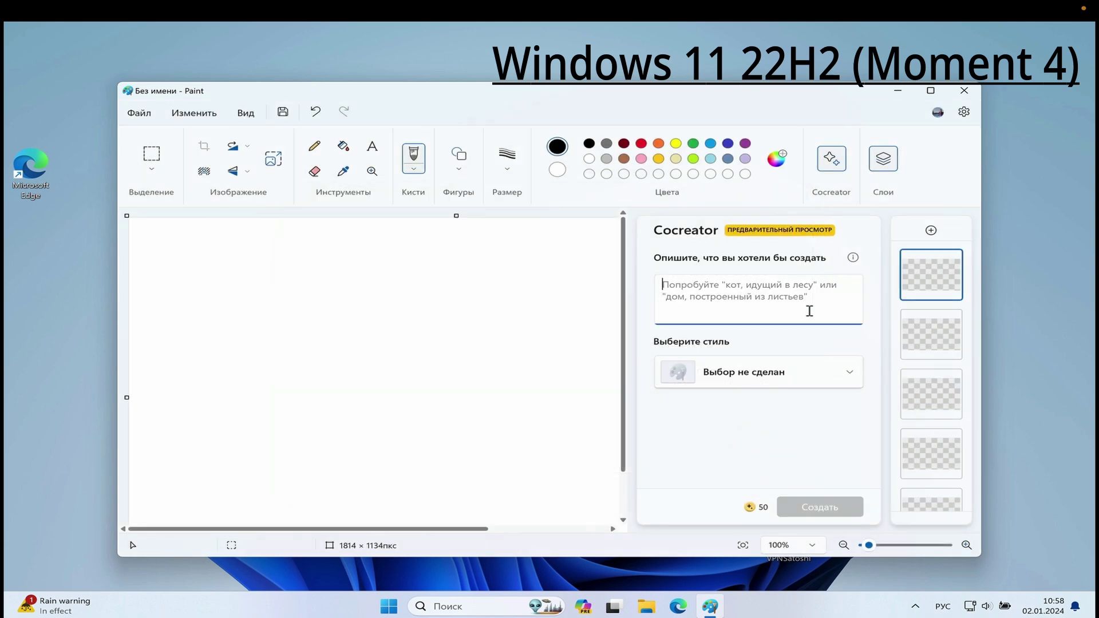
pyautogui.write('Дом построенный из листьев')
pyautogui.click(759, 372)
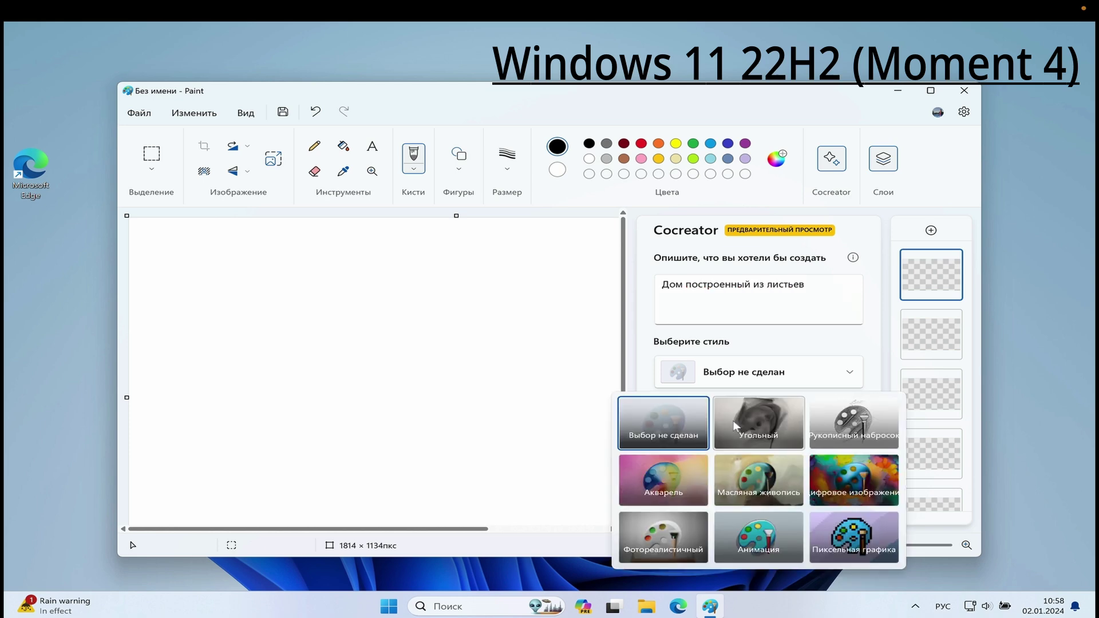
pyautogui.click(687, 531)
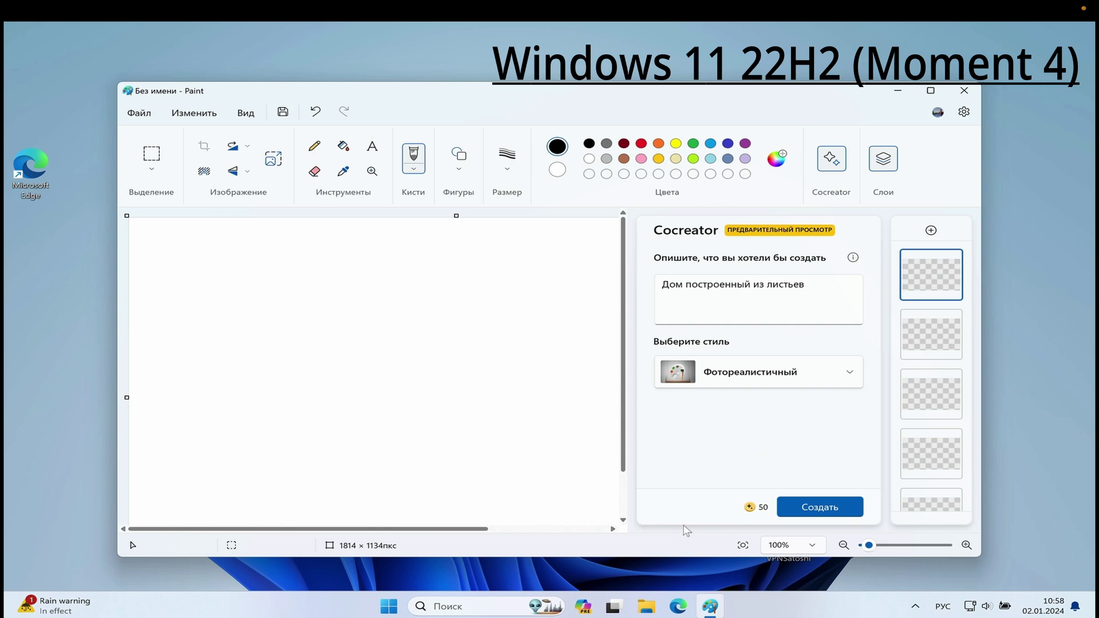
pyautogui.click(813, 508)
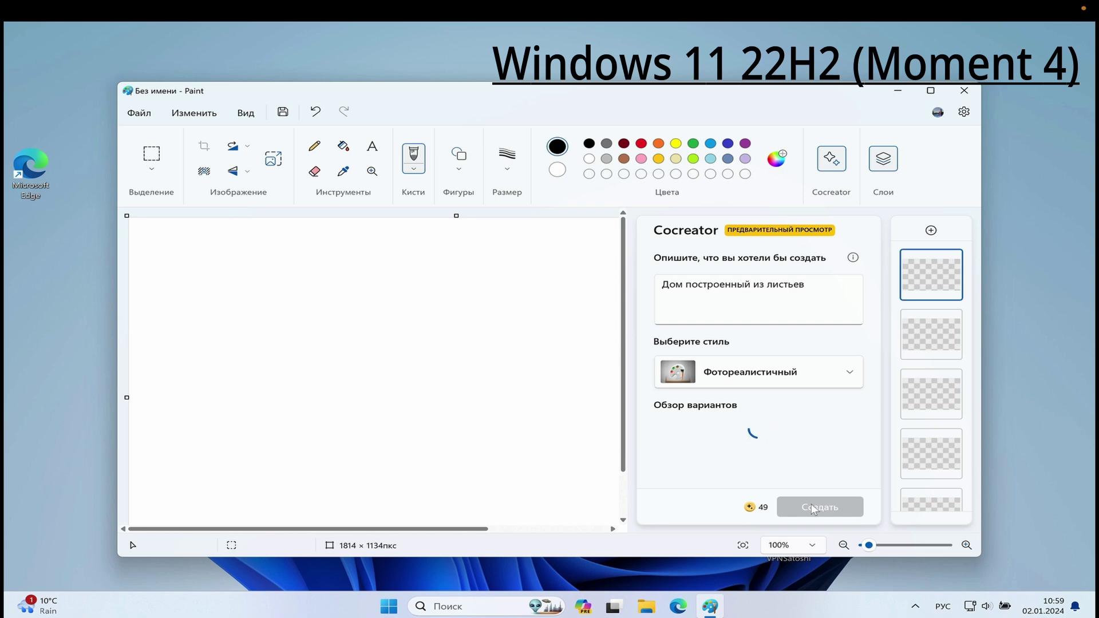
# Place the third, first and second generated house variants on the canvas in turn, and close the drawing without saving
pyautogui.click(830, 446)
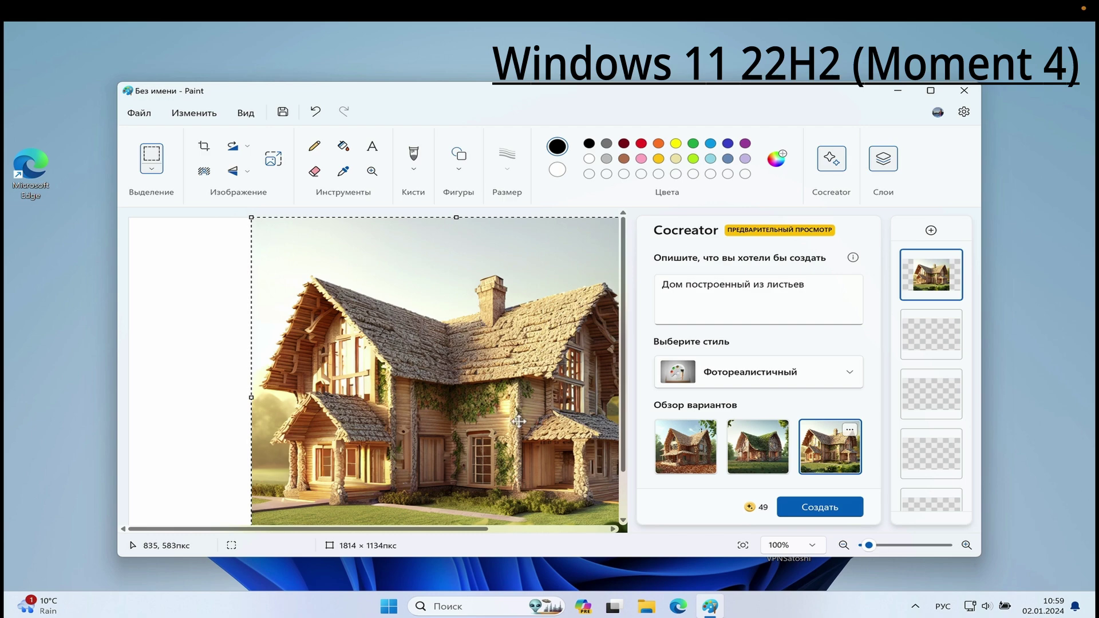
pyautogui.click(689, 458)
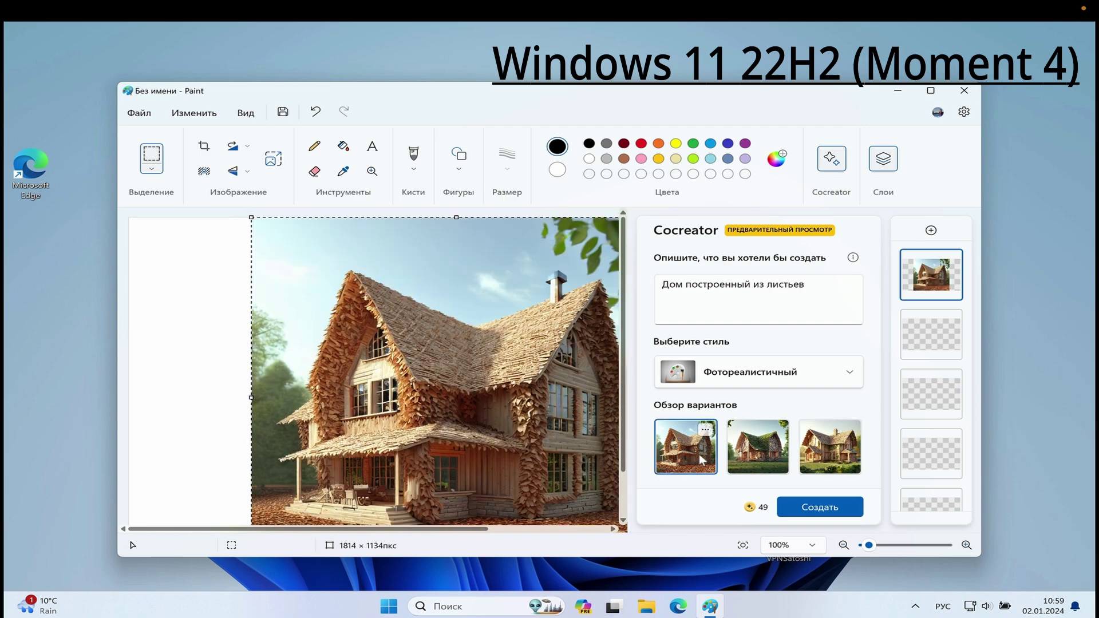
pyautogui.click(759, 448)
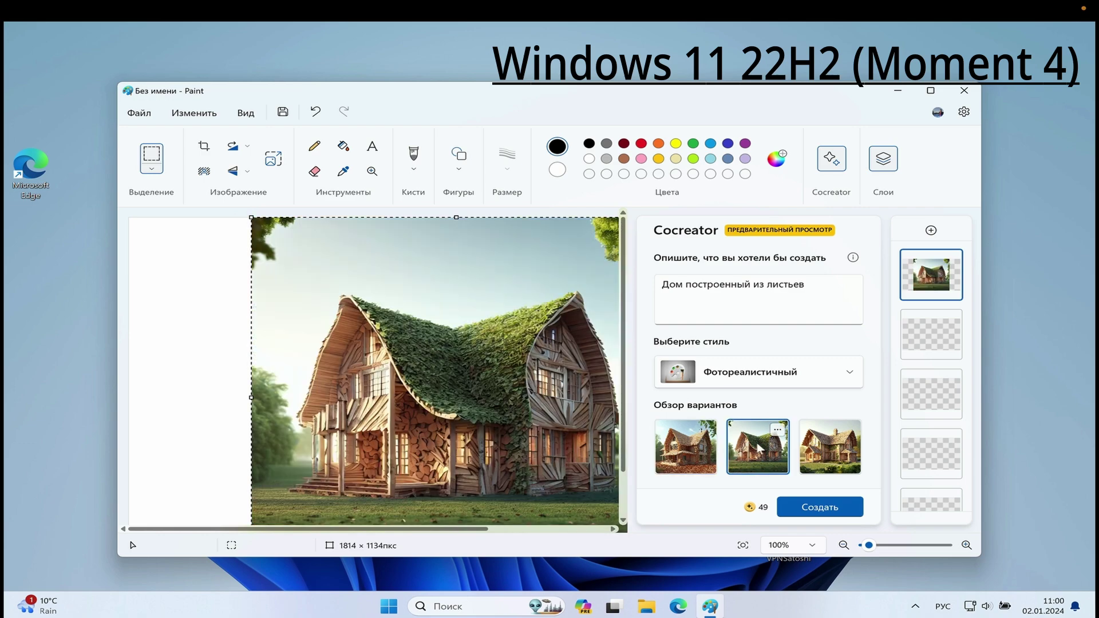
pyautogui.hotkey('alt', 'F4')
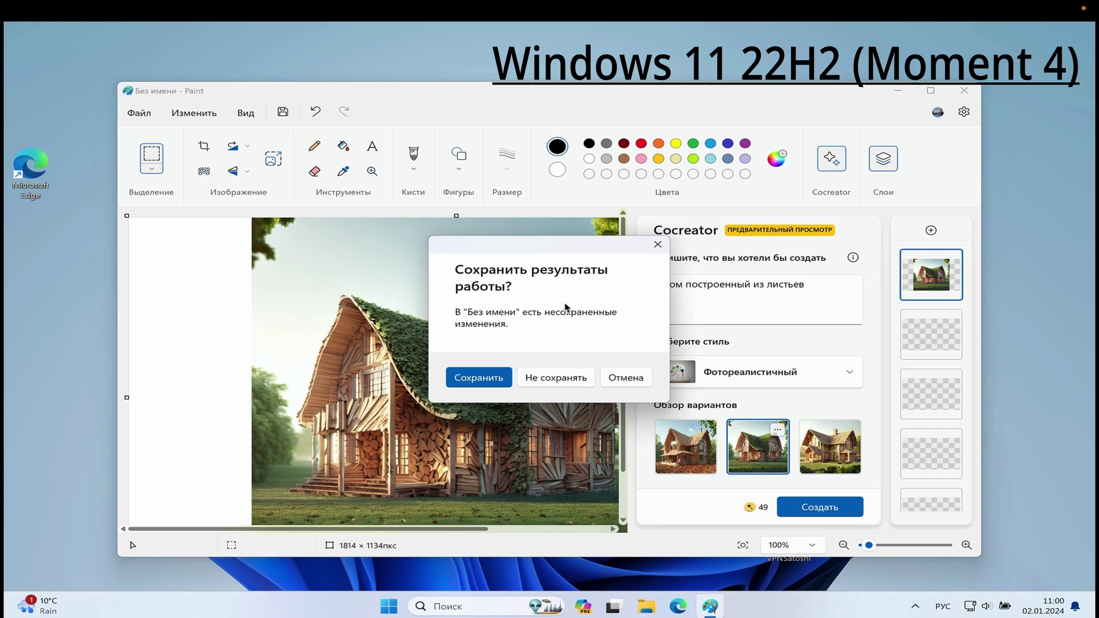
pyautogui.click(586, 384)
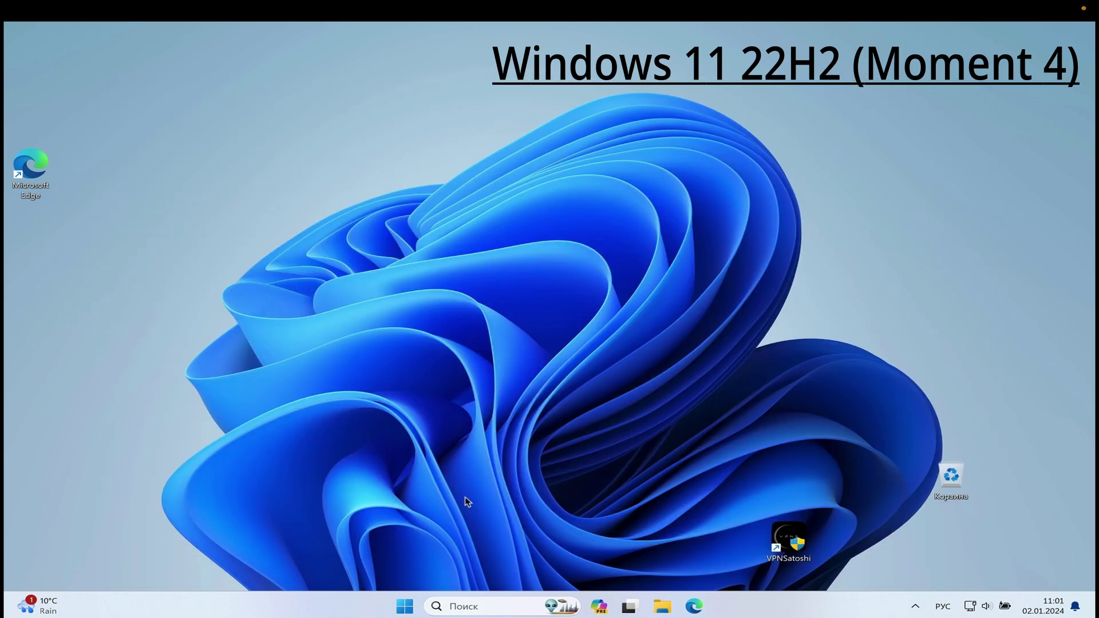
# Search Windows for "но" and open the Snipping Tool app "Ножницы"
pyautogui.click(462, 607)
pyautogui.write('но')
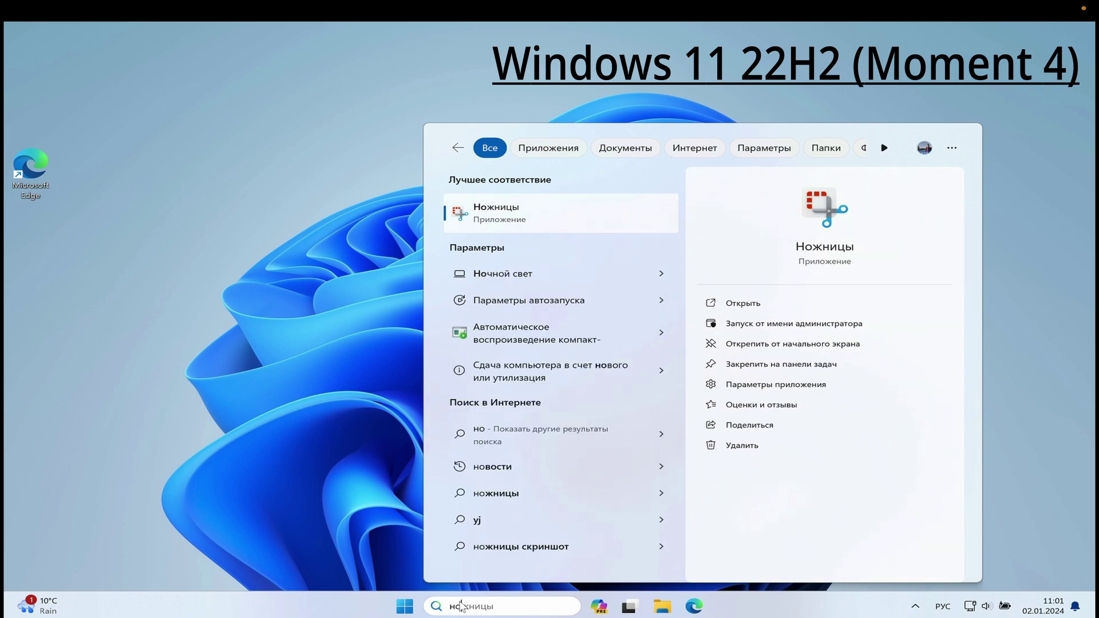
pyautogui.press('Return')
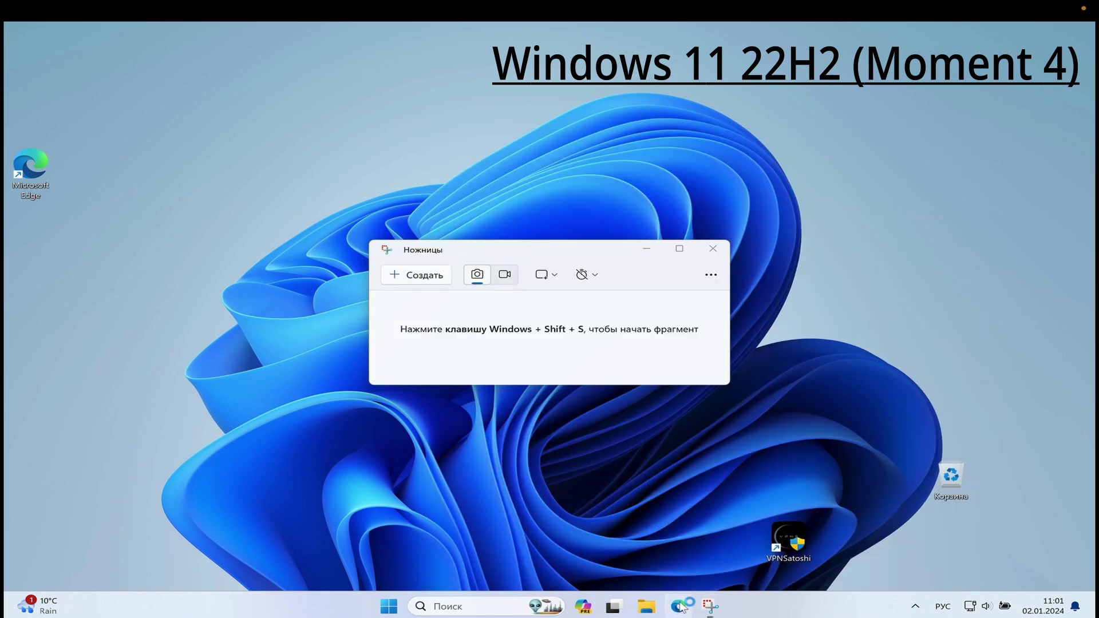
# Open Microsoft Edge, capture a rectangular snip of the Дзен page from its logo to the first video row, and maximize the snip window
pyautogui.click(680, 606)
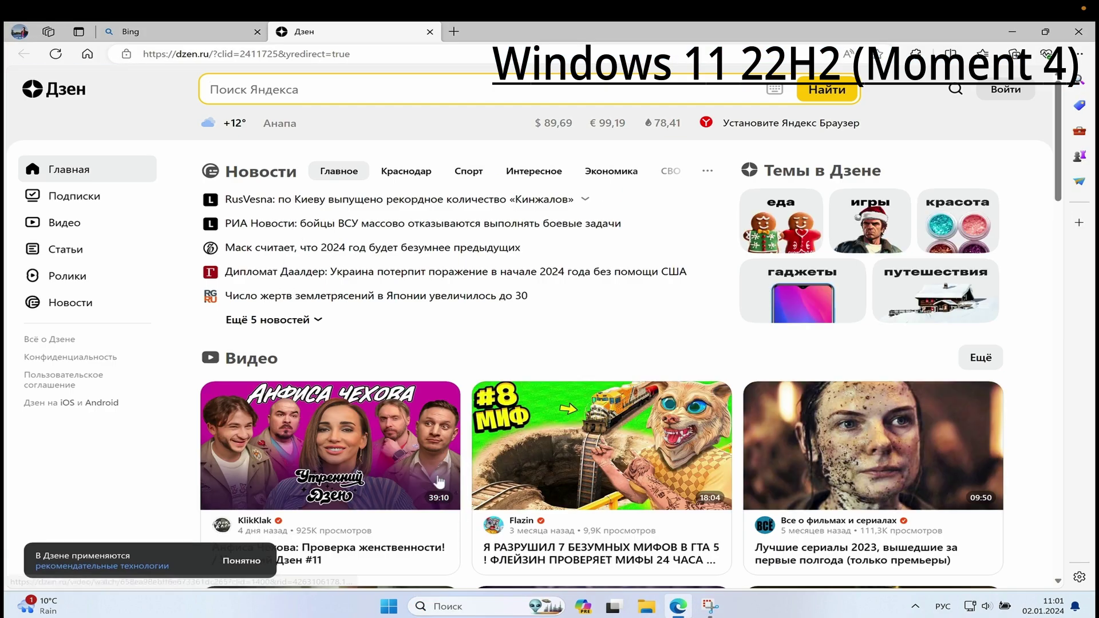
pyautogui.click(710, 606)
pyautogui.click(421, 278)
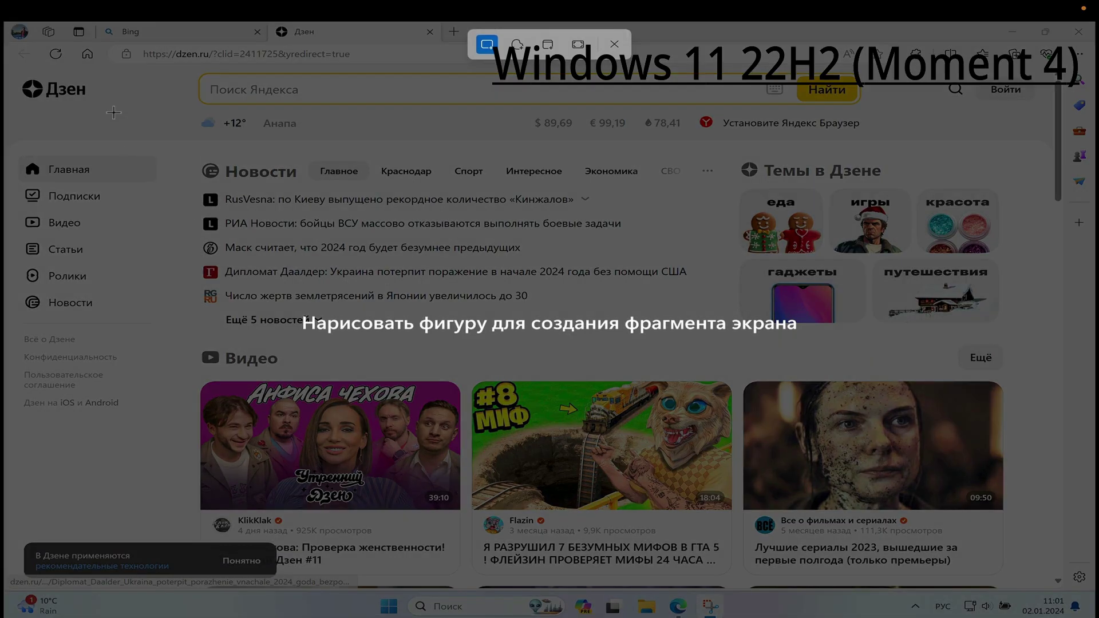
pyautogui.moveTo(25, 70); pyautogui.dragTo(875, 433)
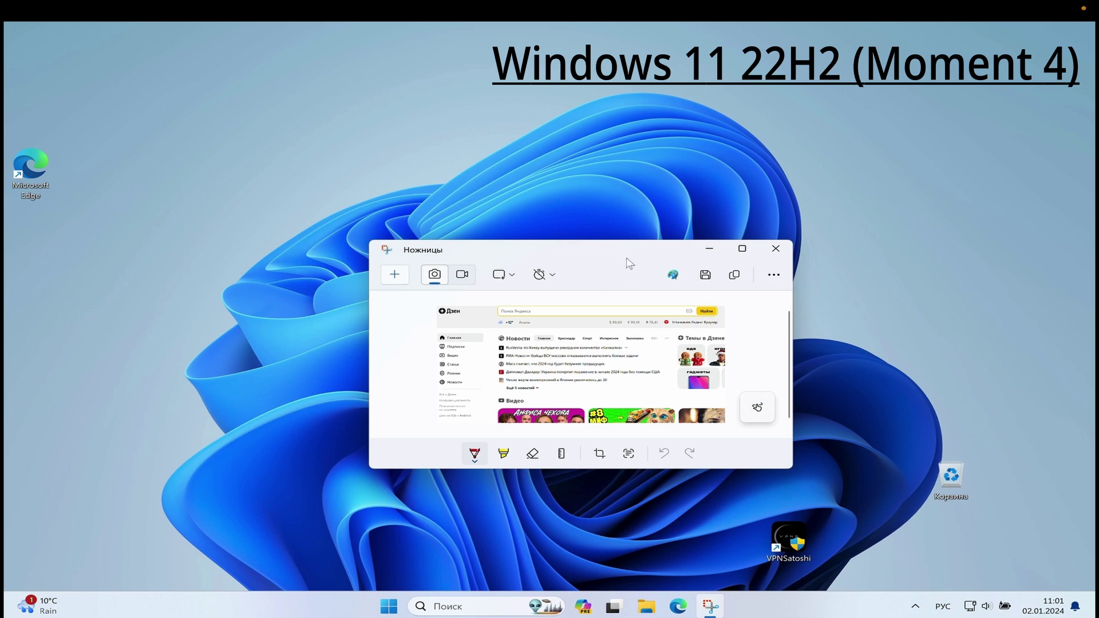
pyautogui.doubleClick(643, 248)
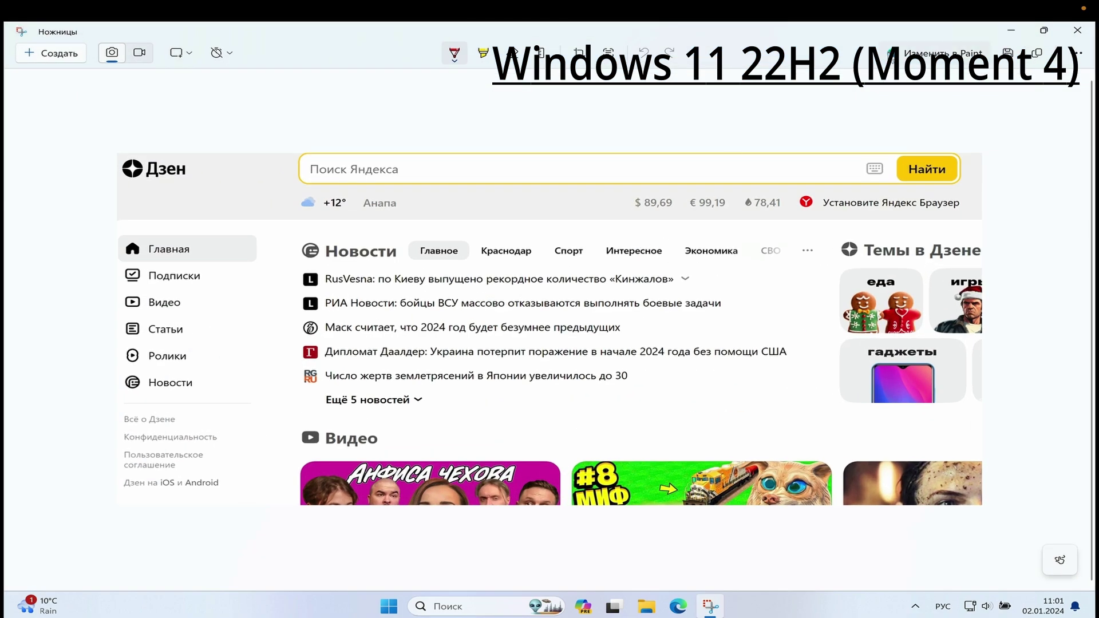
# Recognize the text in the captured snip and copy the first news headline
pyautogui.click(615, 52)
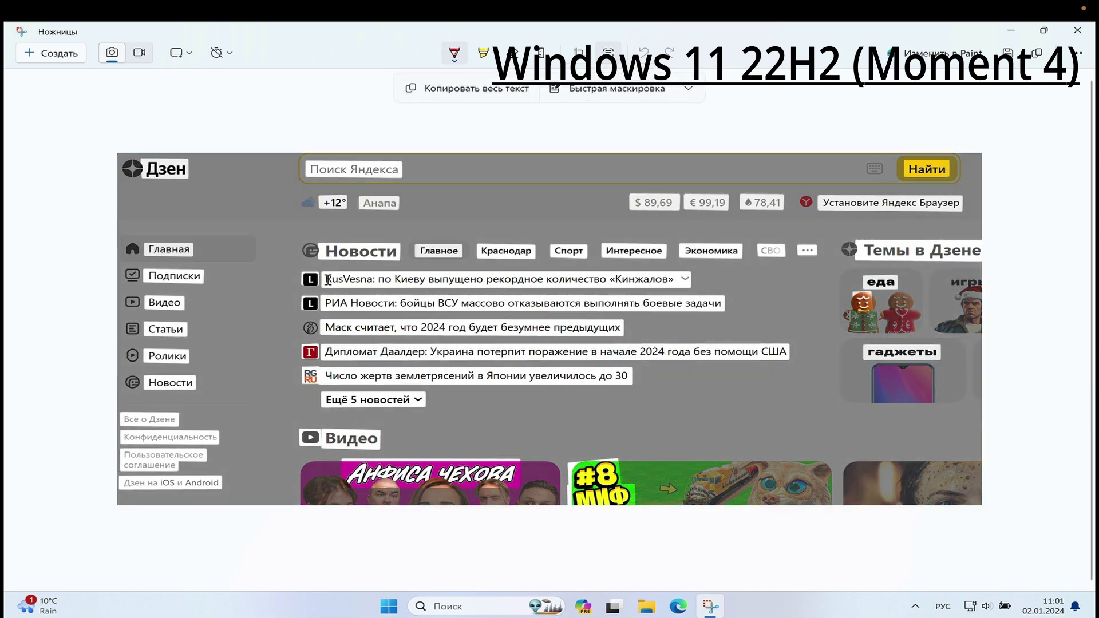
pyautogui.moveTo(327, 278); pyautogui.dragTo(659, 278)
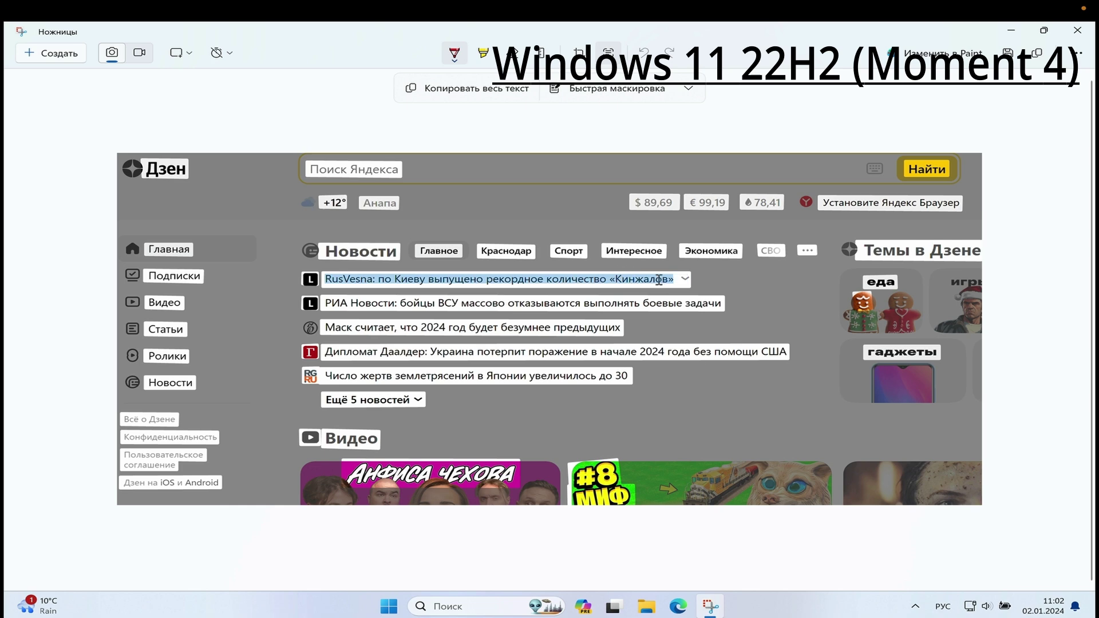
pyautogui.rightClick(632, 278)
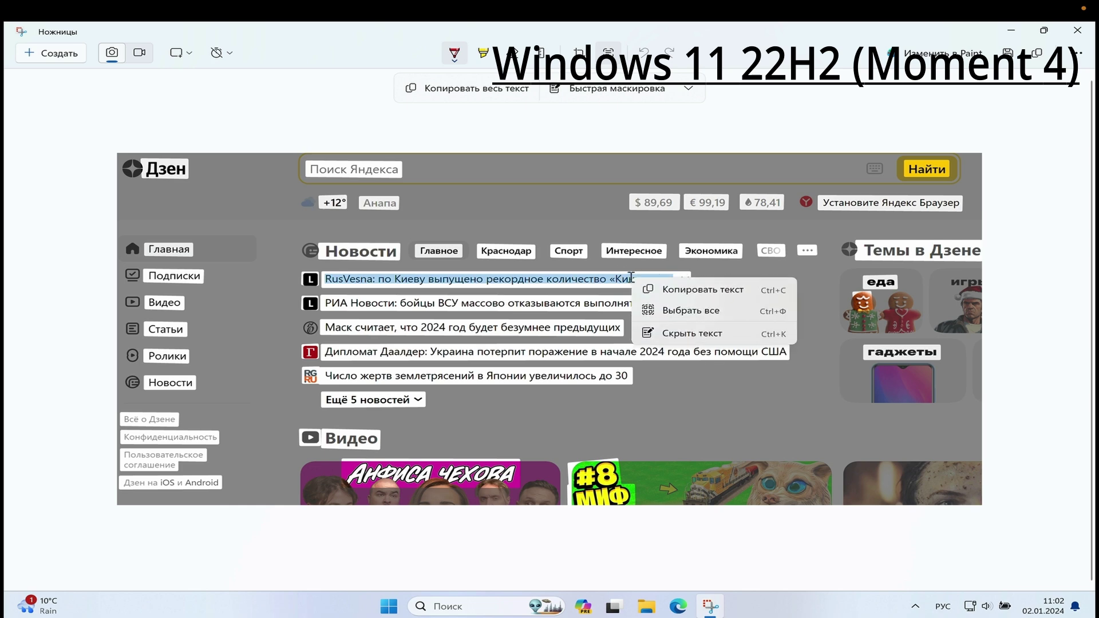
pyautogui.click(666, 289)
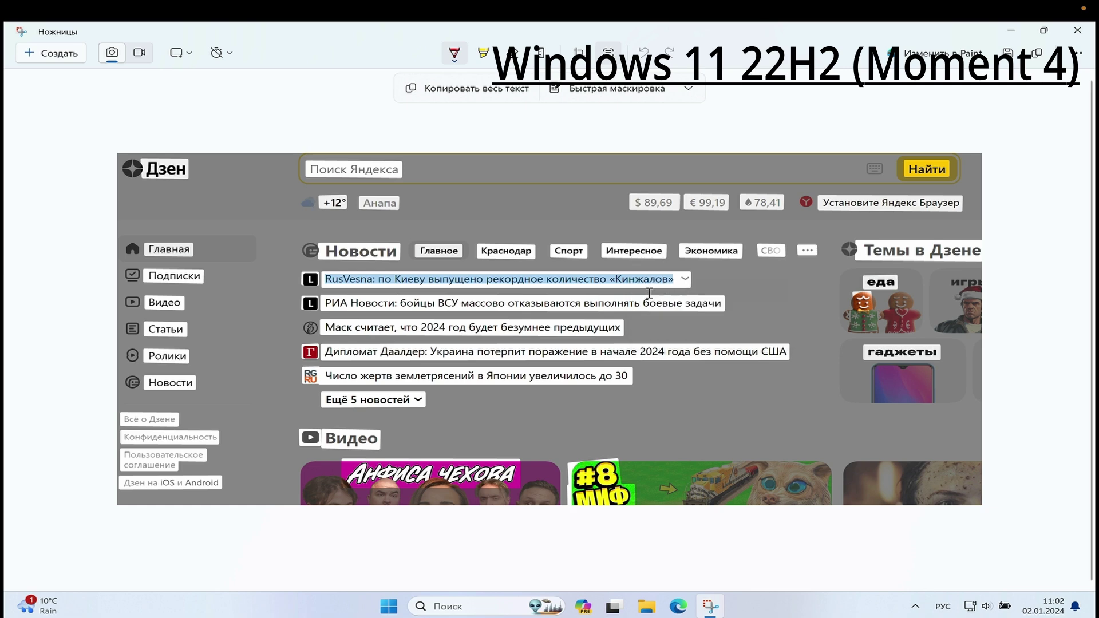
# Redact the first news headline in the snip and copy the text of the second headline
pyautogui.rightClick(642, 278)
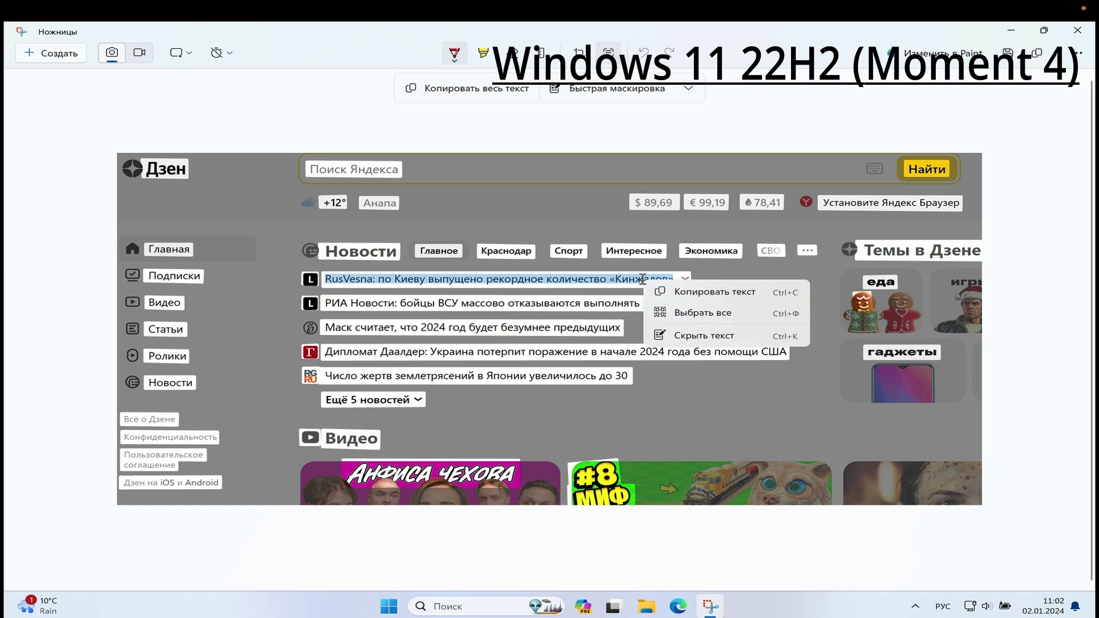
pyautogui.click(672, 337)
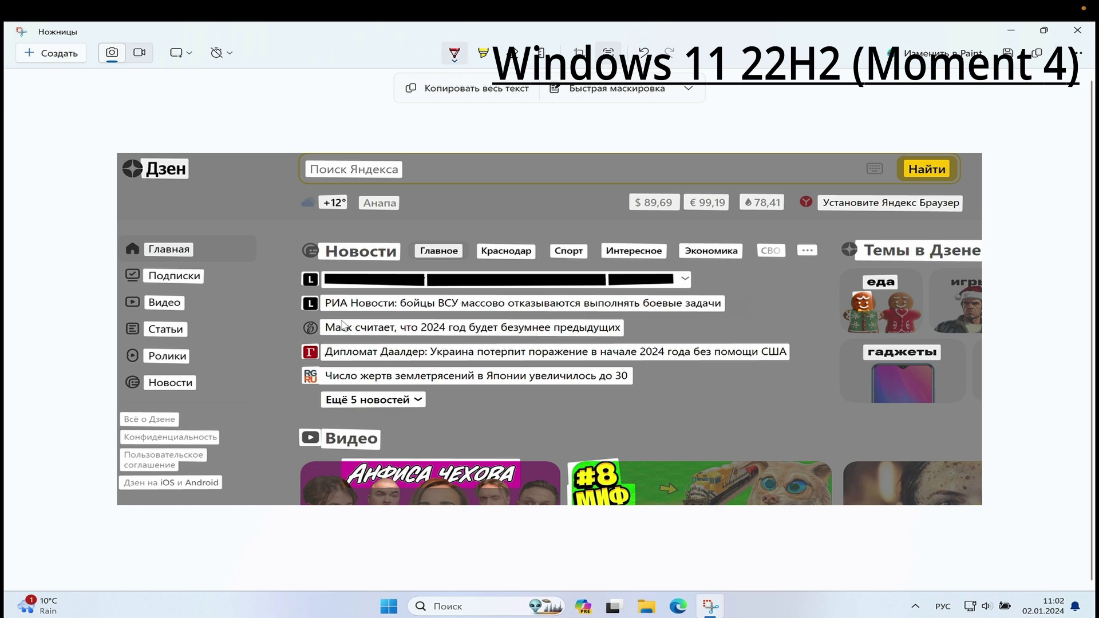
pyautogui.moveTo(325, 301); pyautogui.dragTo(724, 304)
pyautogui.rightClick(681, 305)
pyautogui.click(712, 316)
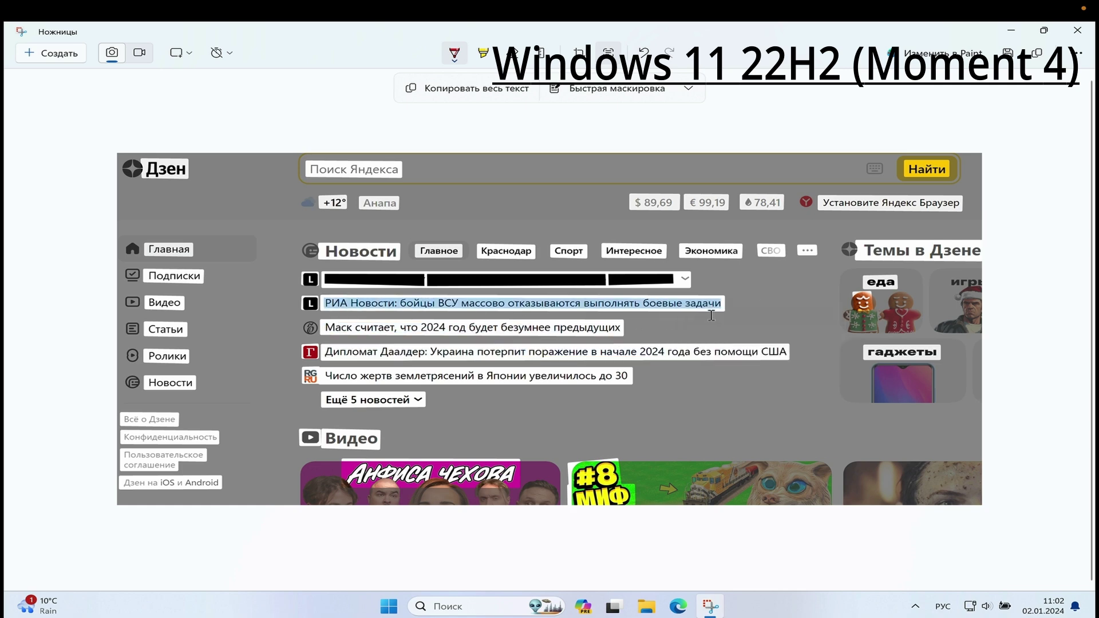
# Create a text document on the desktop, keep its default name, and open it with Блокнот just once
pyautogui.click(489, 607)
pyautogui.write('тек')
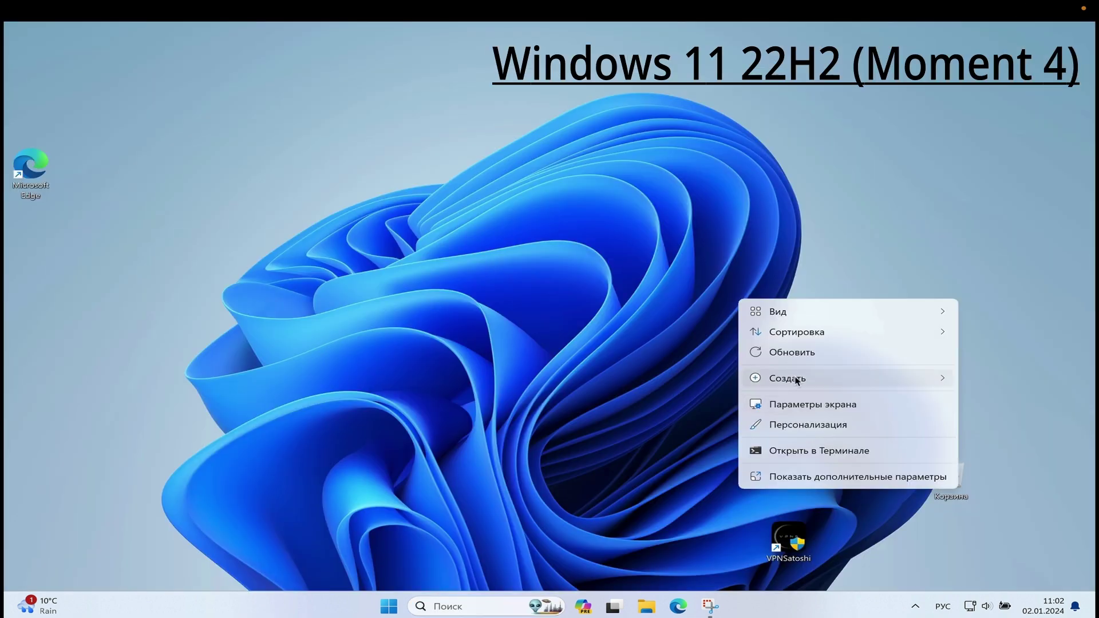
pyautogui.moveTo(798, 380)
pyautogui.click(1039, 441)
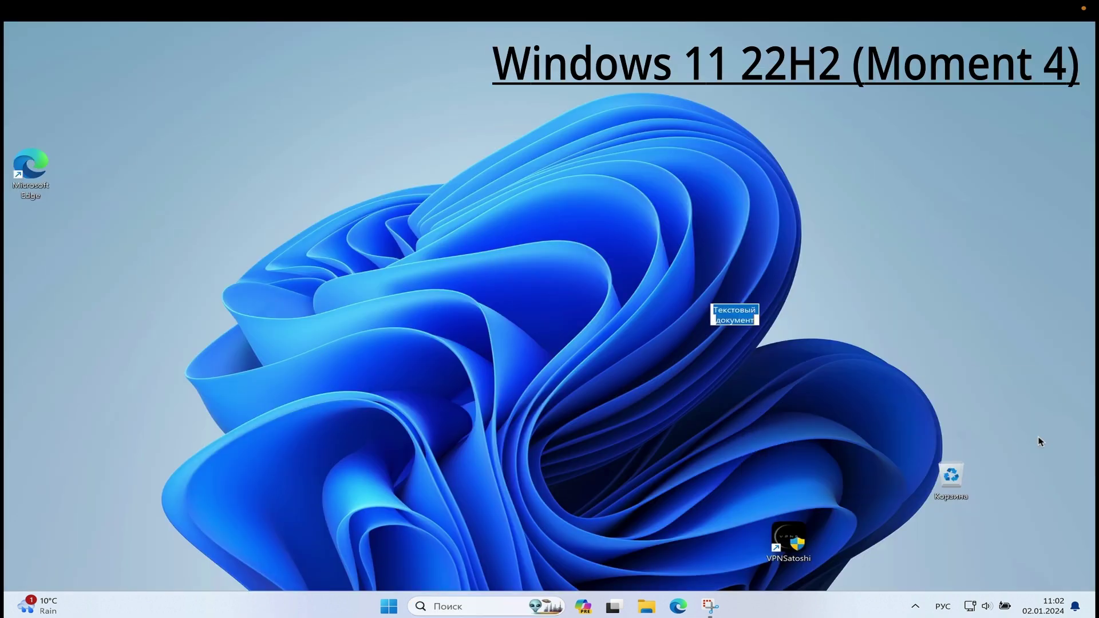
pyautogui.press('Return')
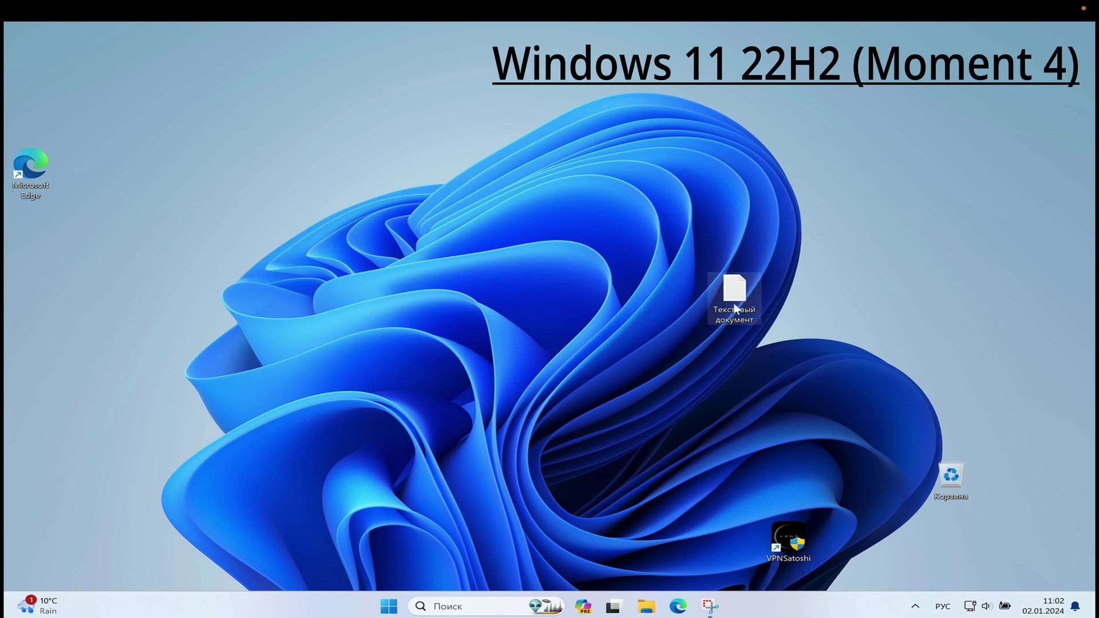
pyautogui.doubleClick(734, 309)
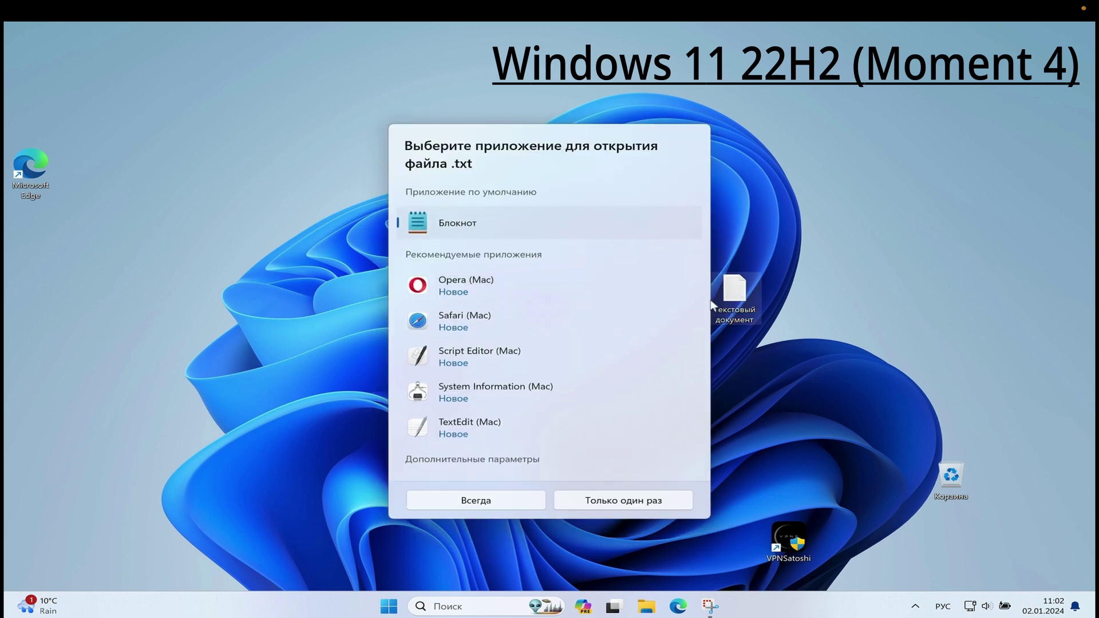
pyautogui.click(610, 495)
pyautogui.rightClick(525, 351)
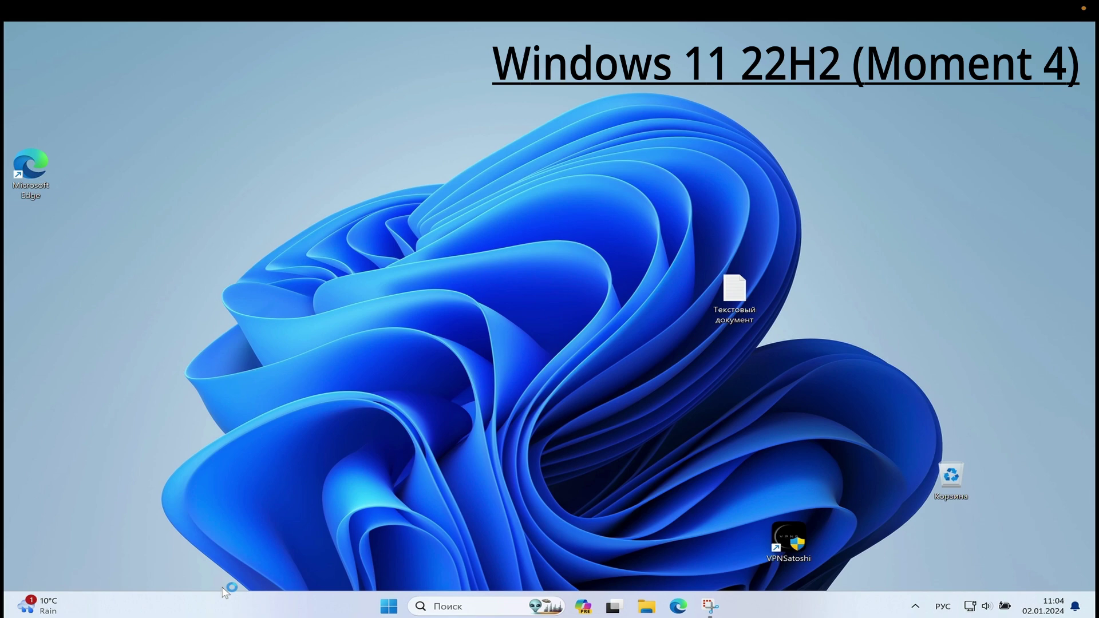
# Search Windows for "архивация", open the backup program maximized, and examine its Папки section before closing it
pyautogui.click(465, 607)
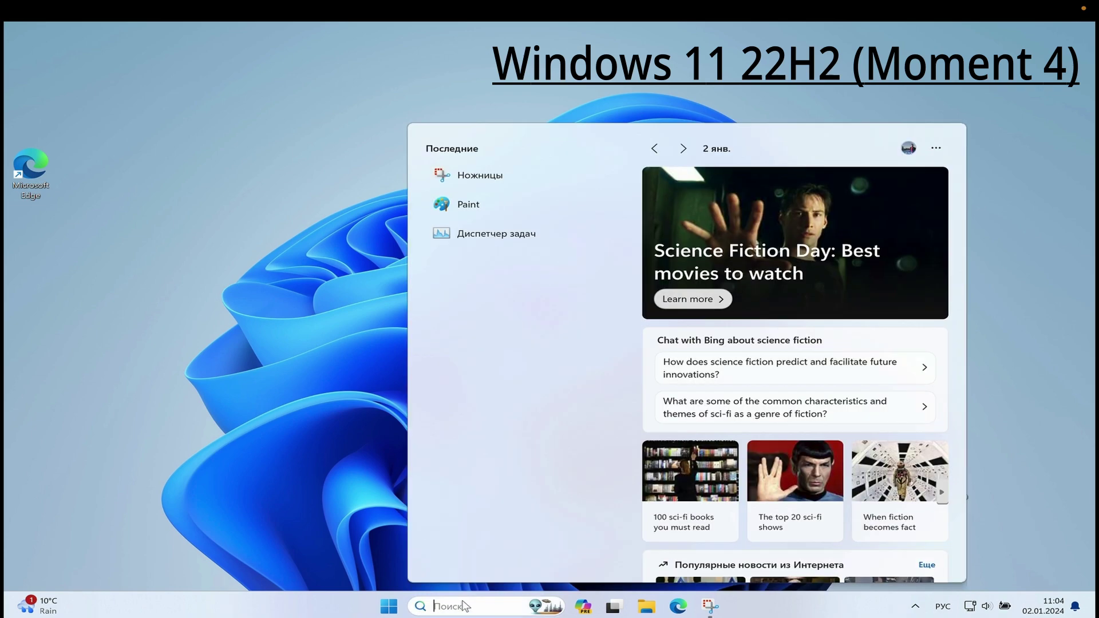
pyautogui.write('архивация')
pyautogui.press('Return')
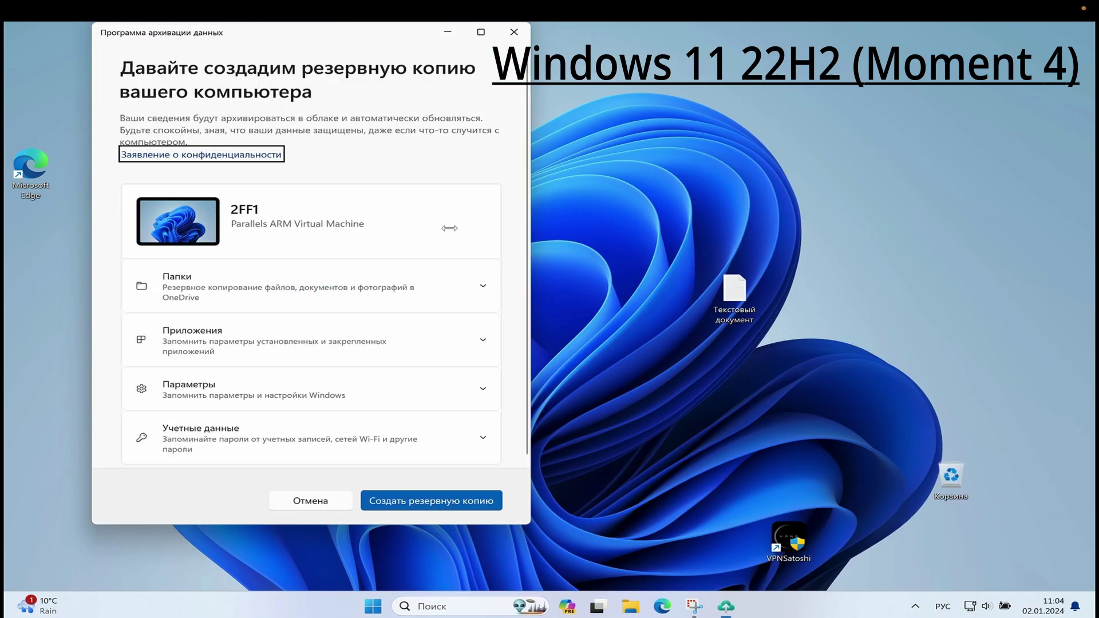
pyautogui.click(481, 32)
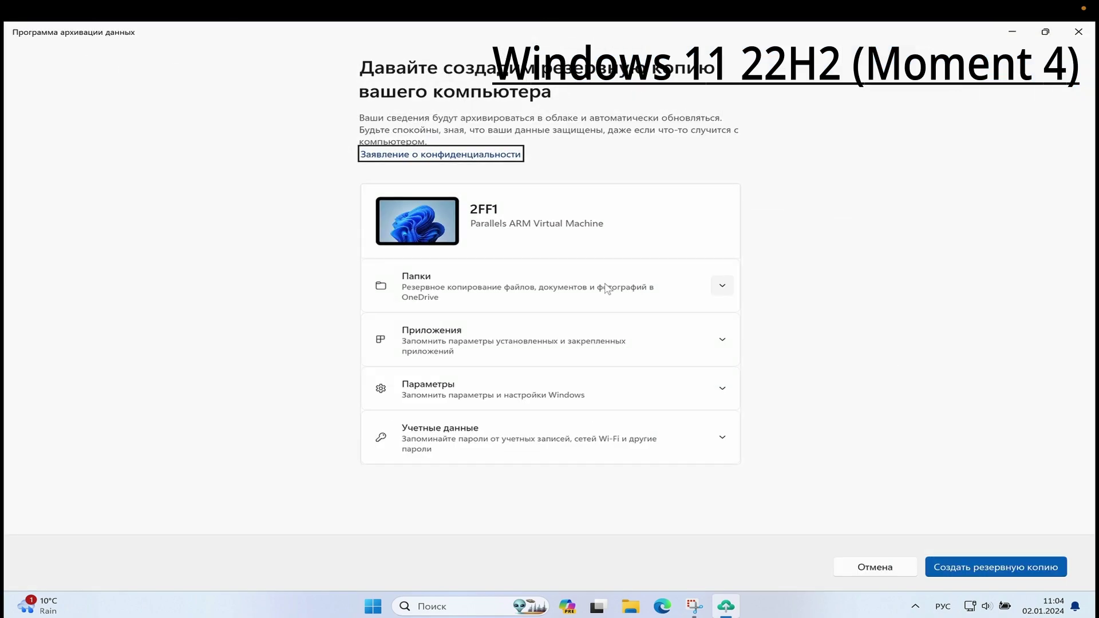
pyautogui.click(723, 285)
pyautogui.click(721, 284)
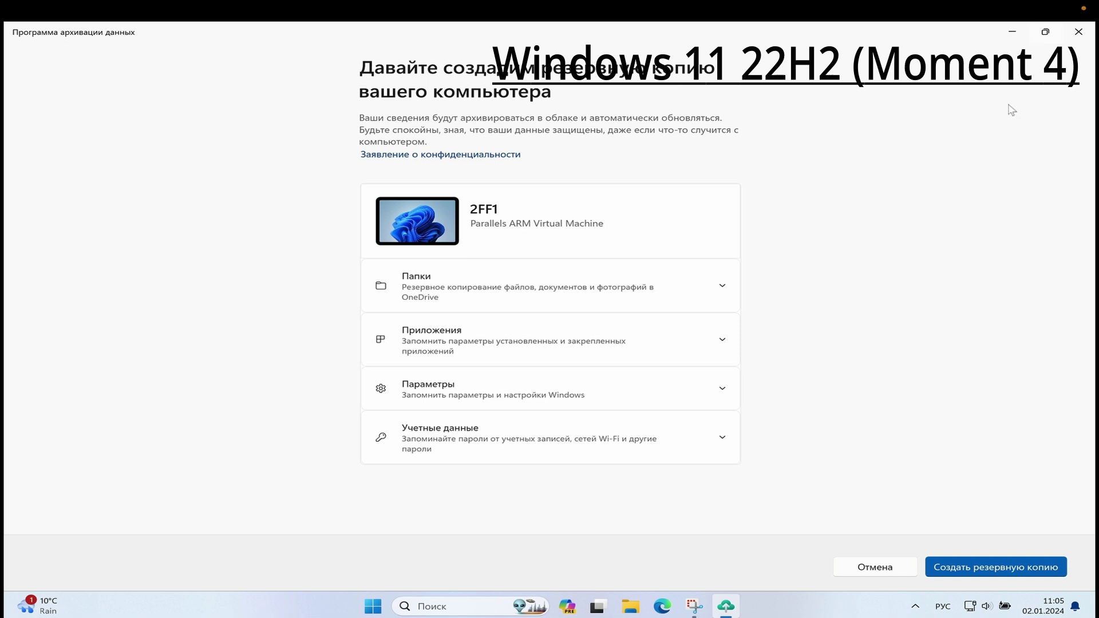
pyautogui.click(1079, 32)
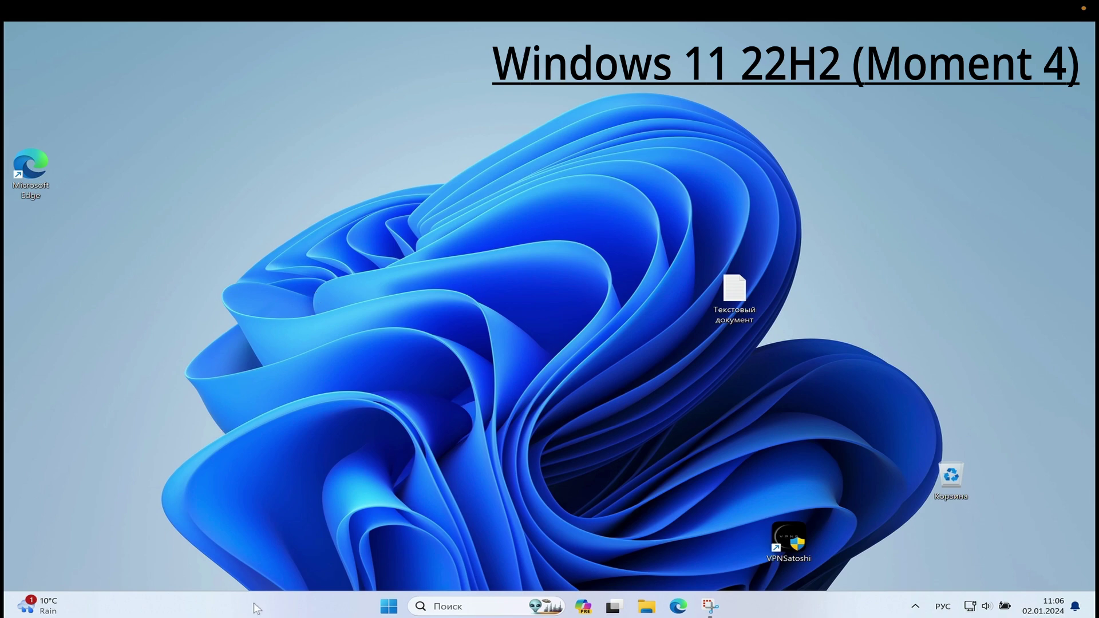
# Open File Explorer and view the details of the recent text document and the screenshot "Снимок экрана 2024-01-02 110139.png"
pyautogui.click(647, 608)
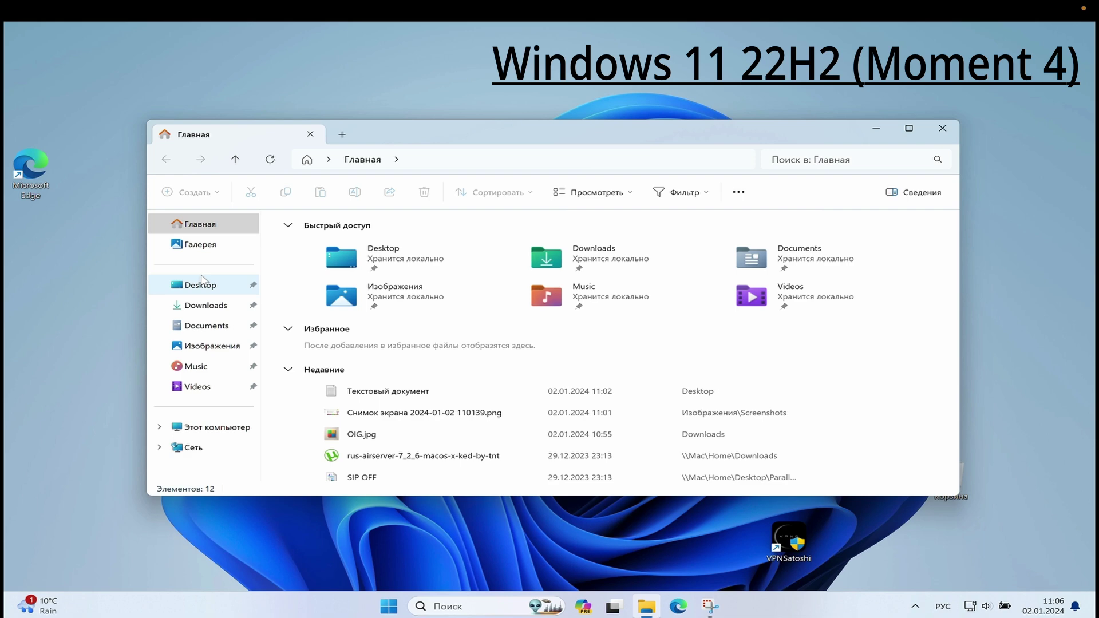
pyautogui.click(436, 391)
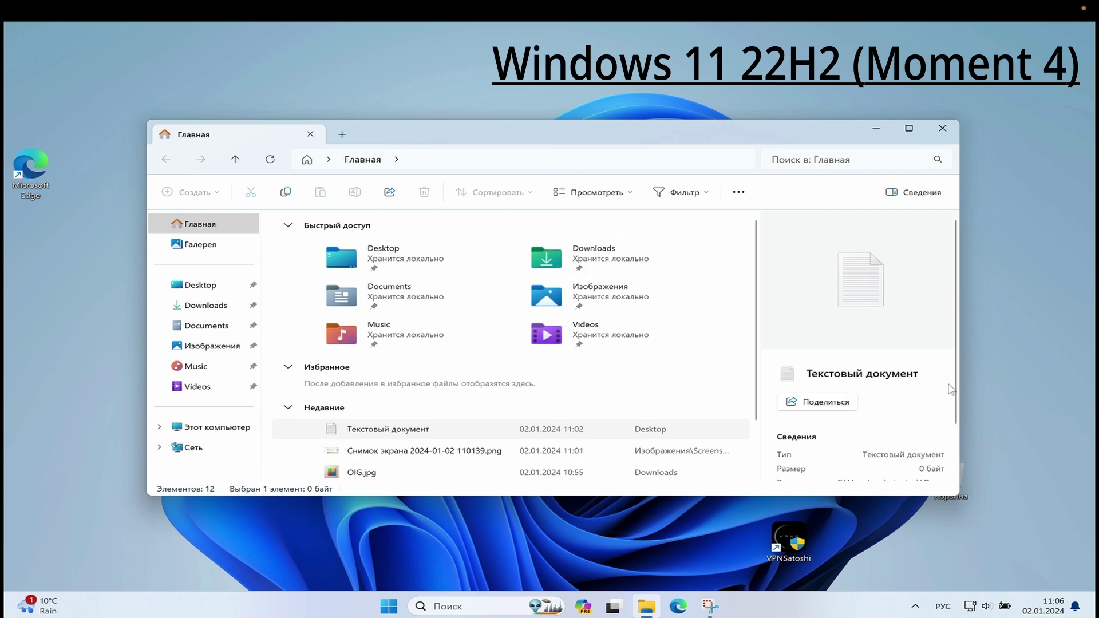
pyautogui.scroll(-1, 886, 397)
pyautogui.press('Down')
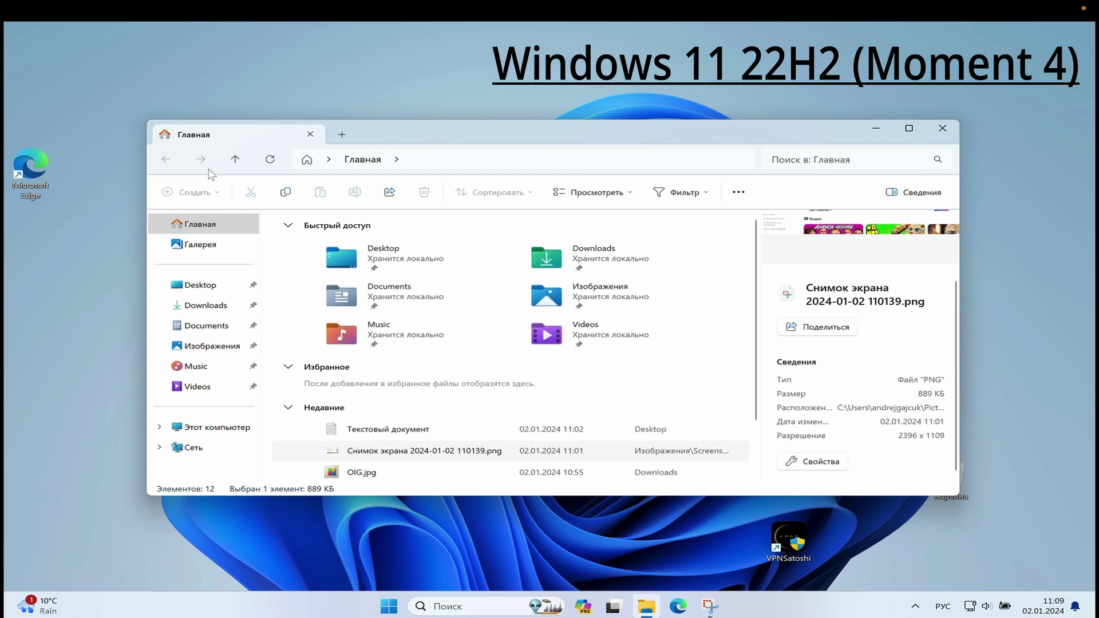
pyautogui.click(455, 602)
pyautogui.write('в')
pyautogui.press('BackSpace')
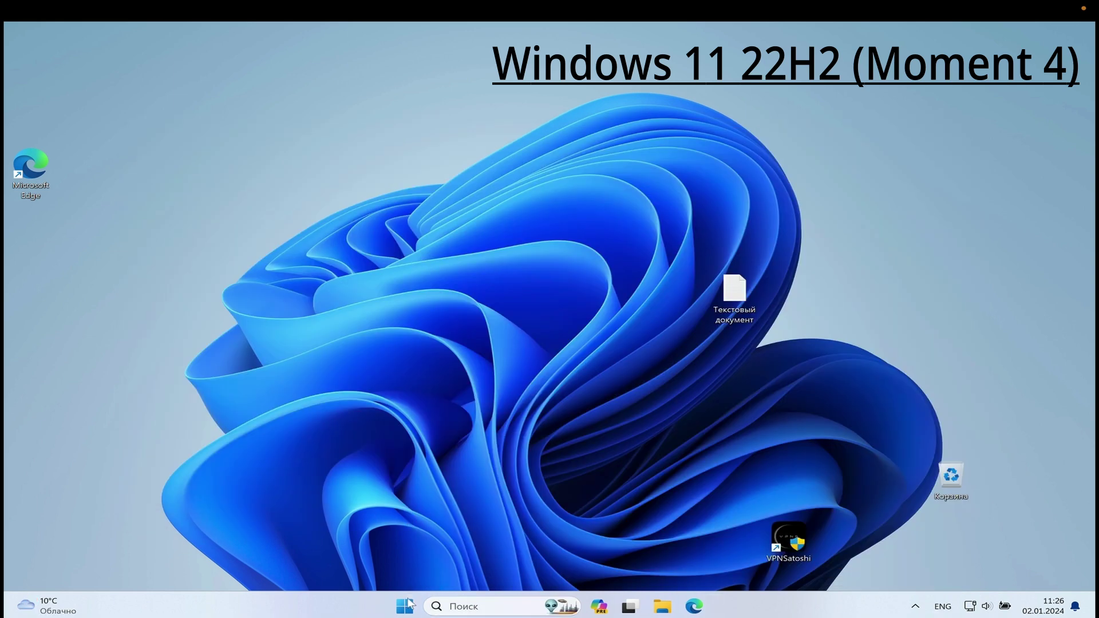
# Open the recommended app "Главная страница разработчика", maximize it, and go to "Установка приложений" in the computer configuration
pyautogui.click(406, 606)
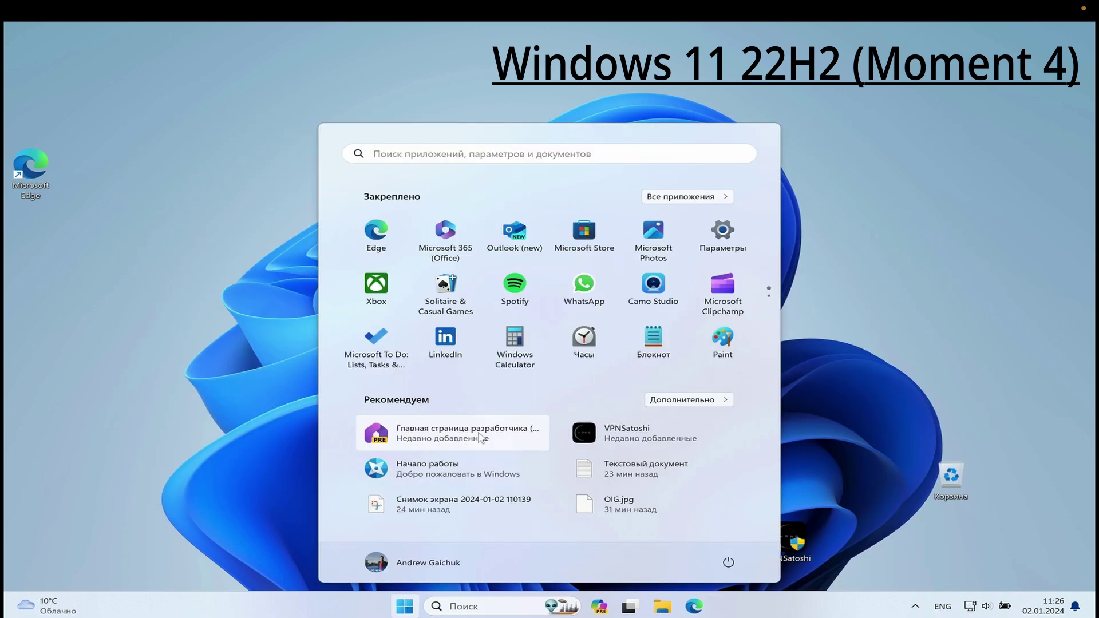
pyautogui.click(482, 438)
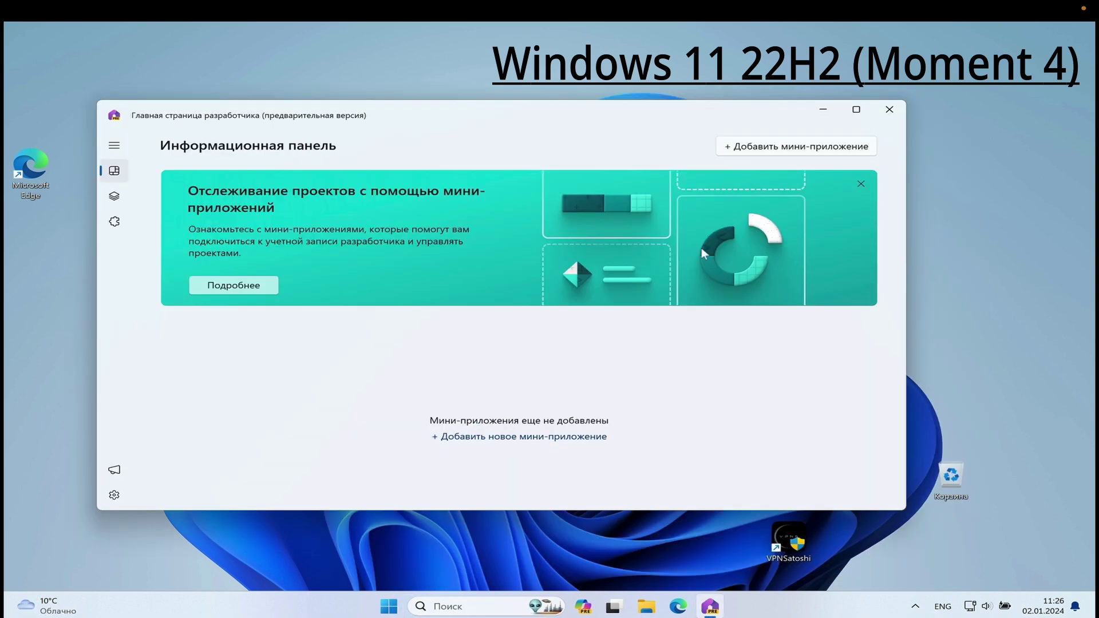
pyautogui.click(855, 110)
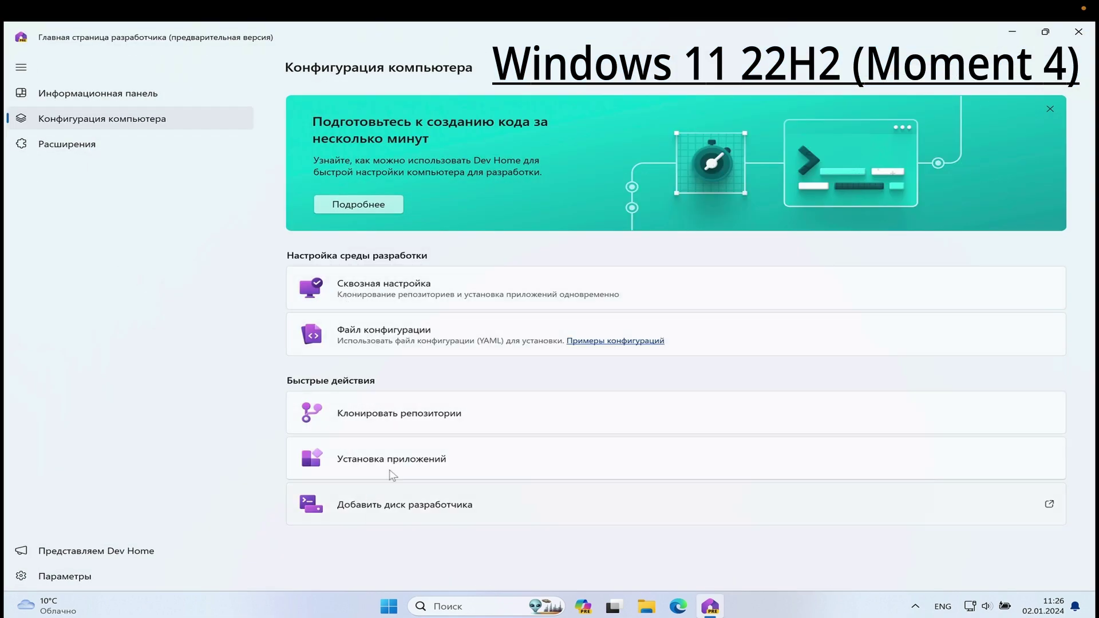
pyautogui.click(402, 465)
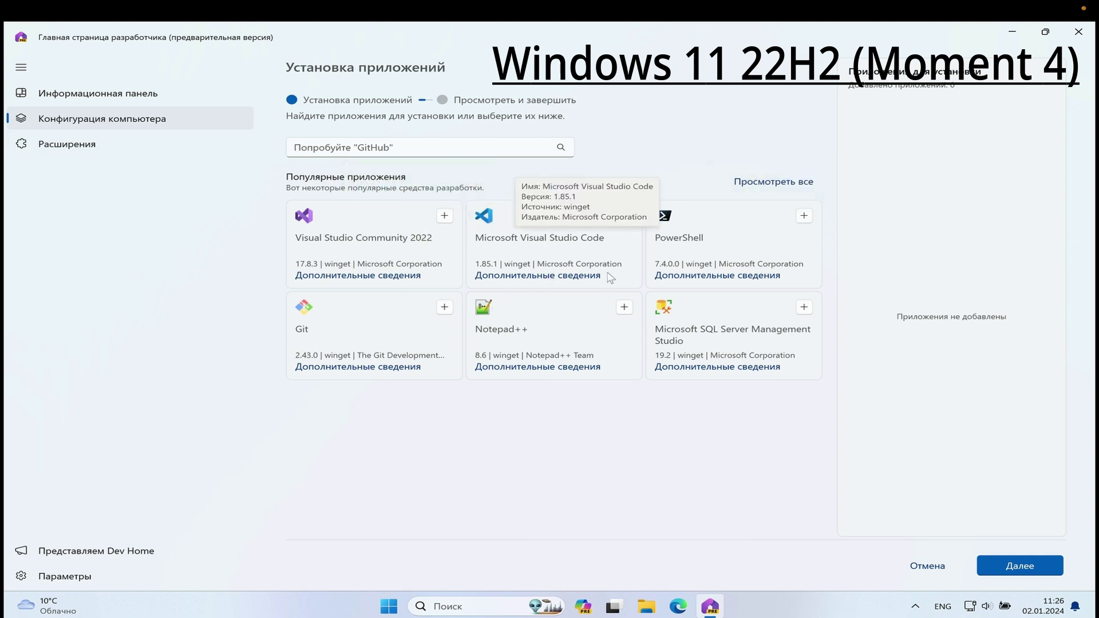
# Add Microsoft Visual Studio Code, Git, Android Studio, Python 3.11 and GitHub Desktop to the list of apps for installation
pyautogui.click(624, 216)
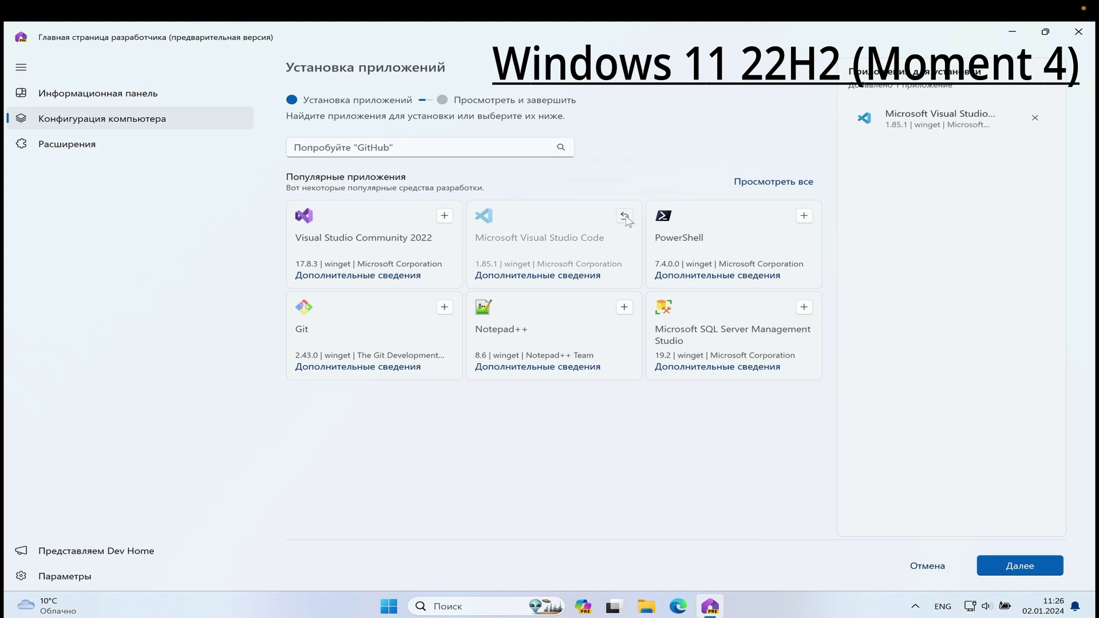
pyautogui.click(445, 306)
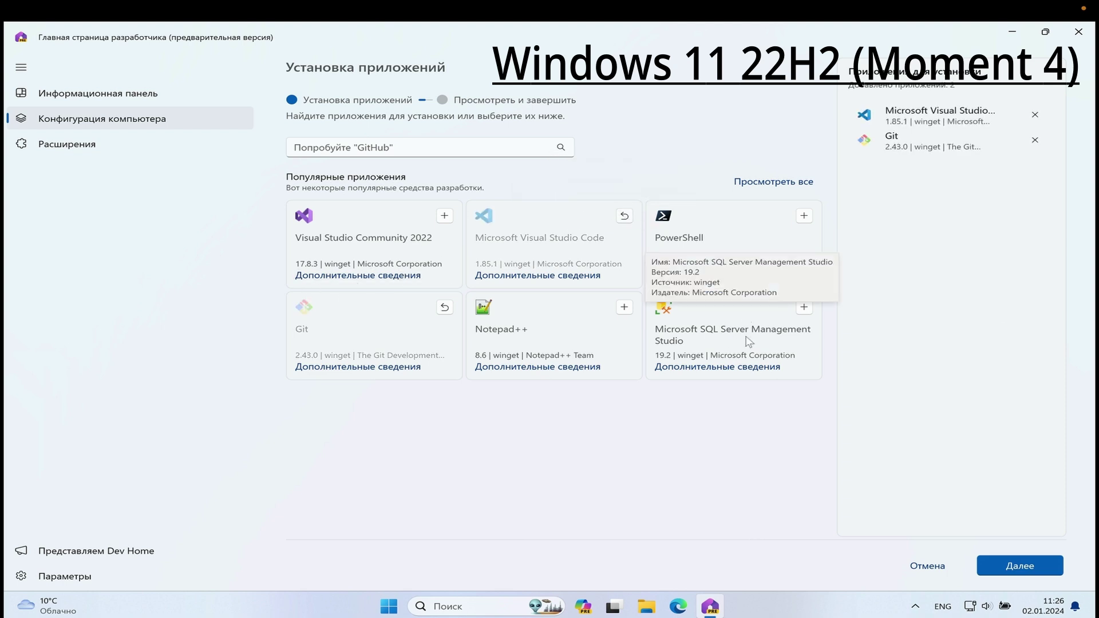
pyautogui.click(774, 182)
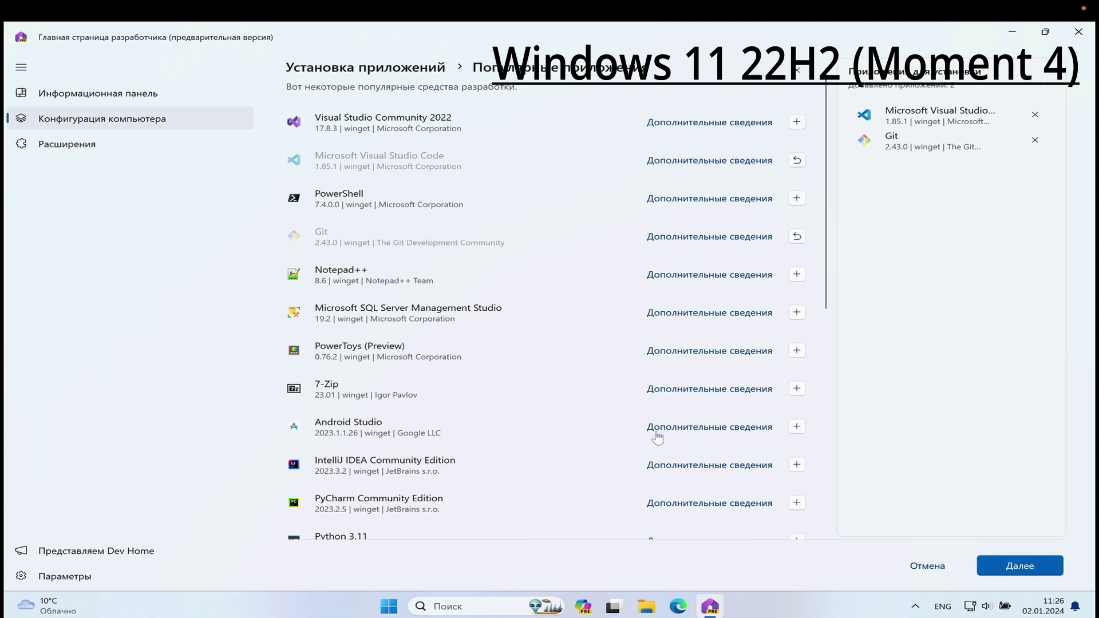
pyautogui.click(797, 426)
pyautogui.scroll(-1, 523, 422)
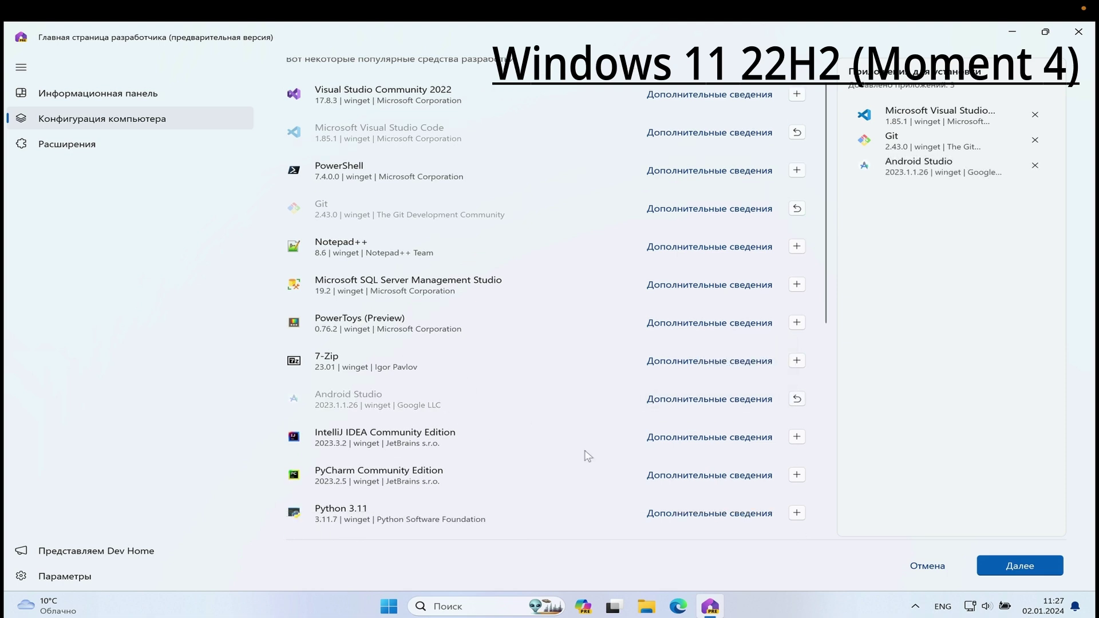
pyautogui.click(797, 513)
pyautogui.scroll(-5, 340, 275)
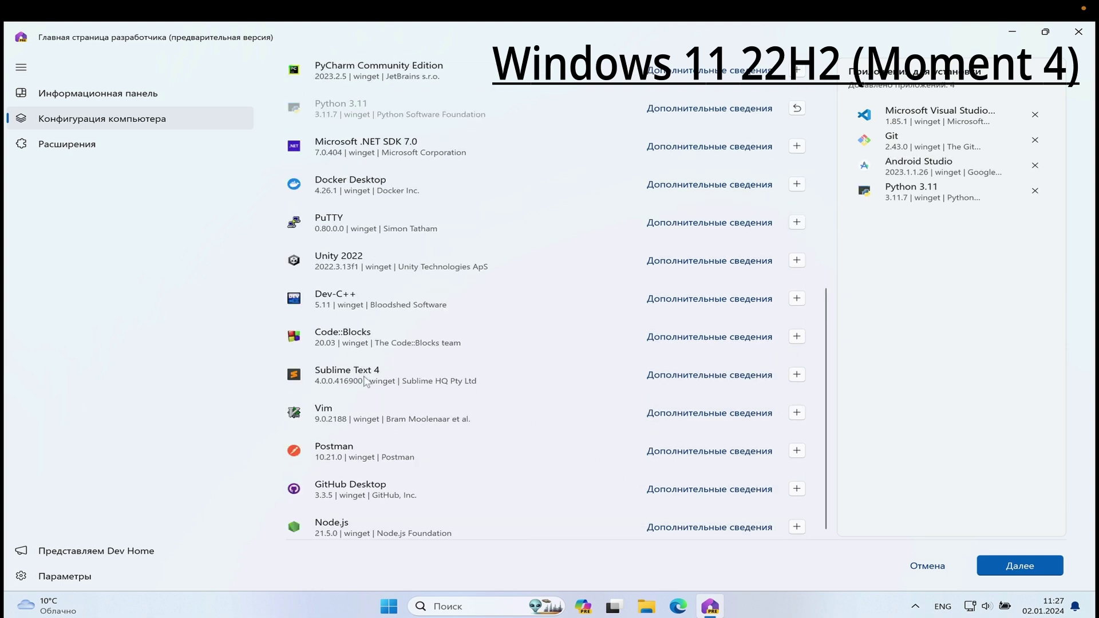
pyautogui.click(797, 489)
# Proceed to the installation review, accept the terms, and start setting up the selected apps
pyautogui.click(1020, 566)
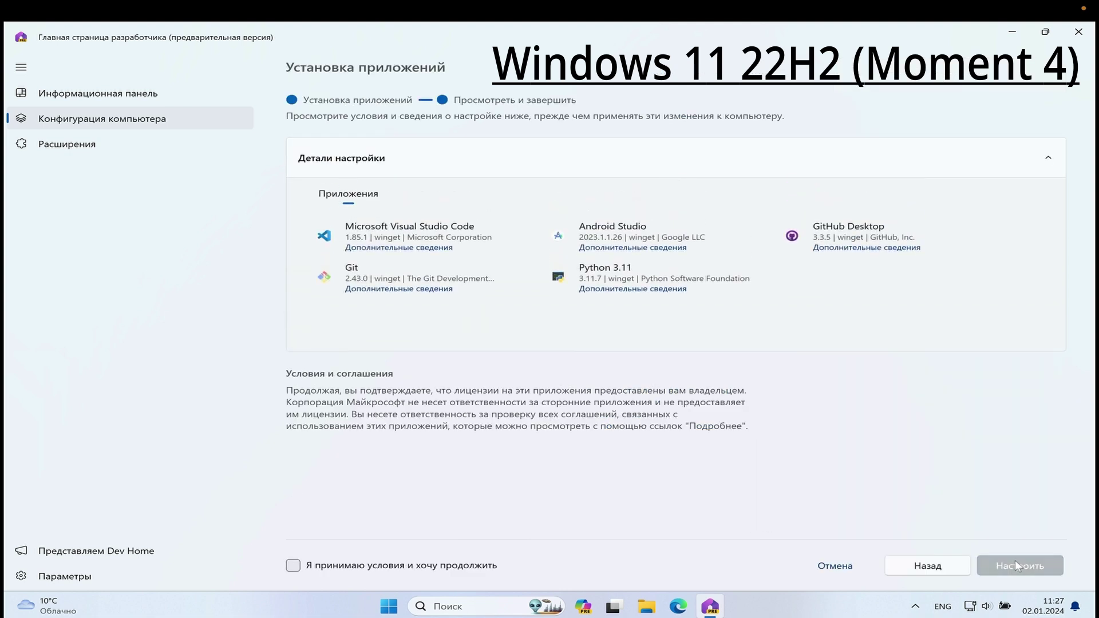
pyautogui.click(293, 565)
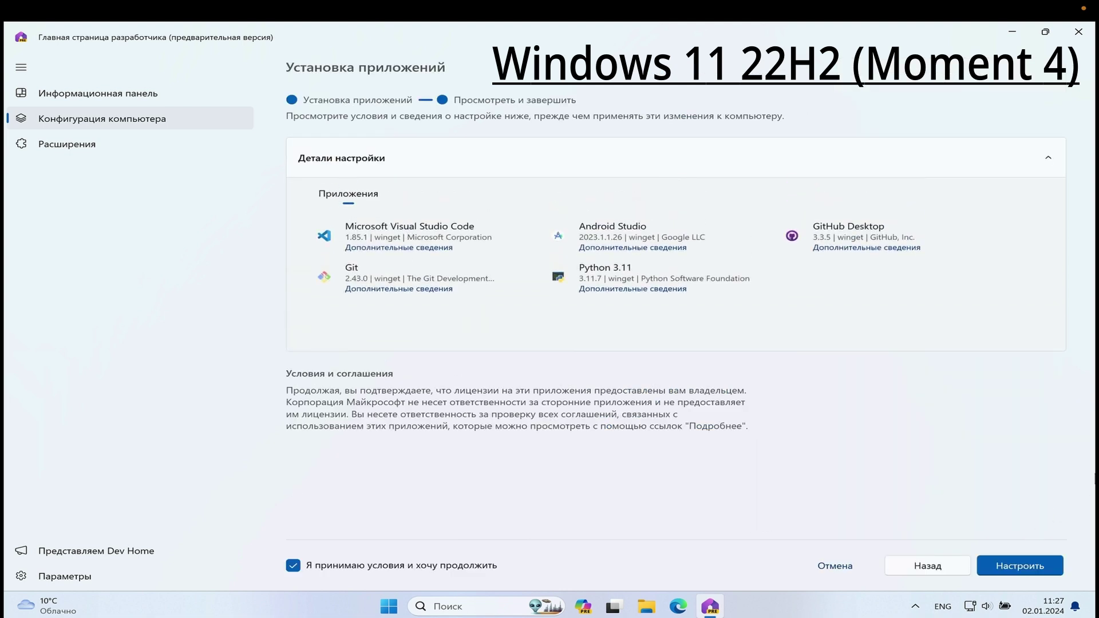
pyautogui.click(1019, 564)
pyautogui.click(516, 429)
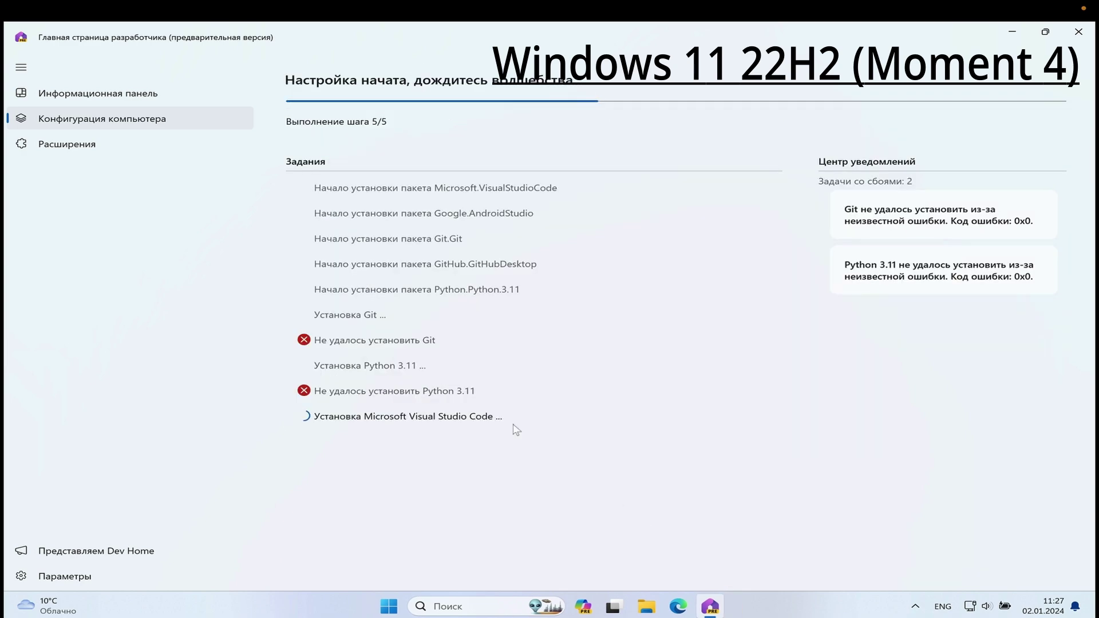
# View the developer app's "Информационная панель" and "Расширения" pages, and look over the Windows widgets board
pyautogui.click(86, 93)
pyautogui.click(94, 142)
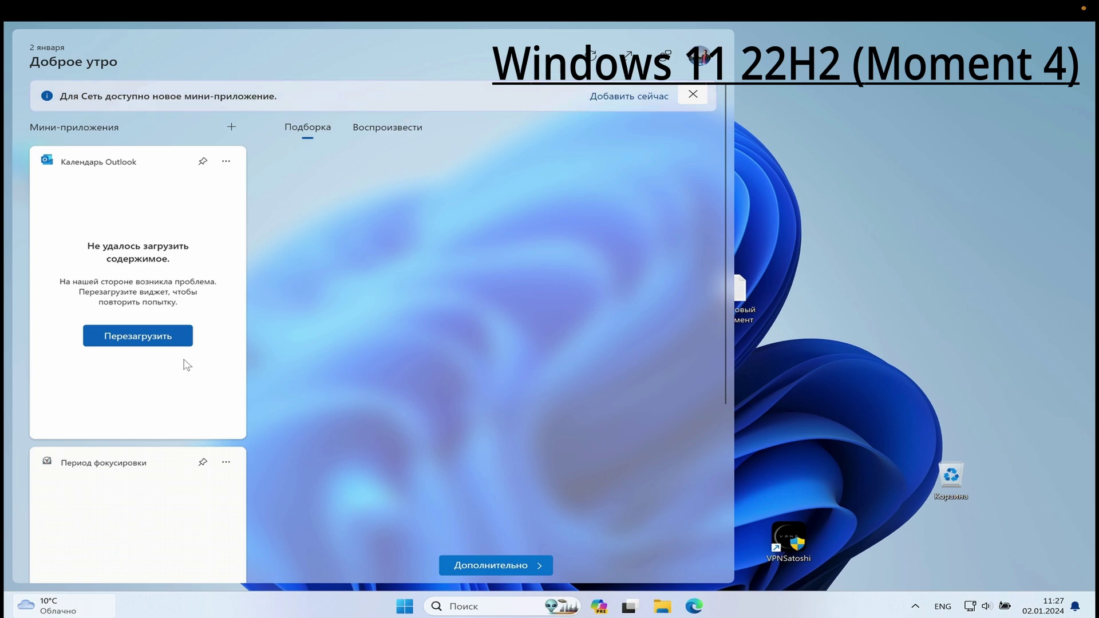
pyautogui.press('Escape')
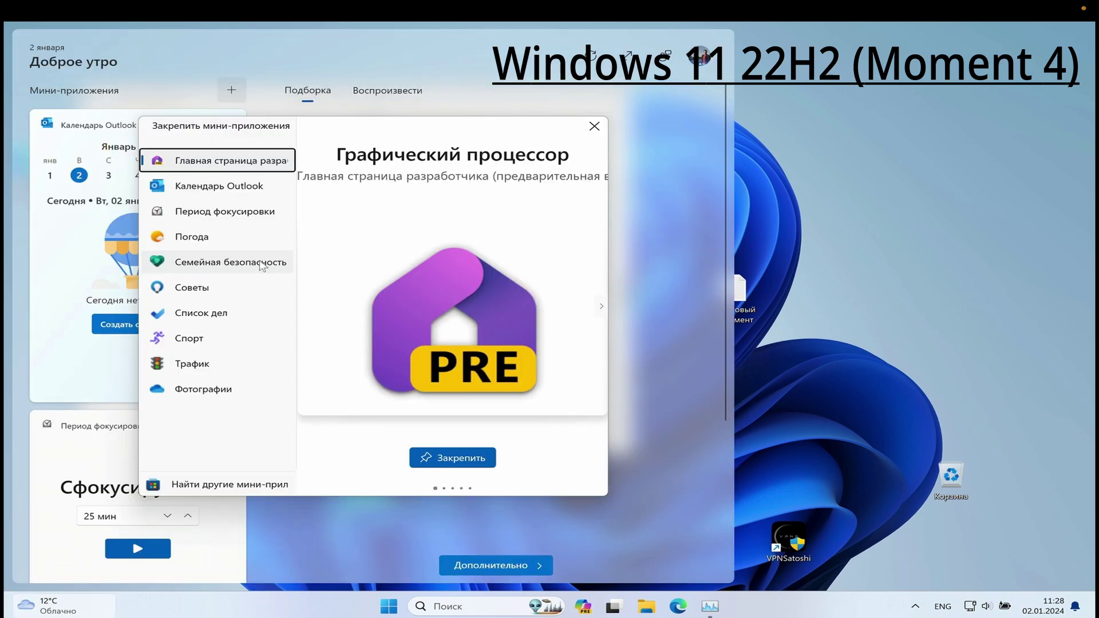
# Go from the widget picker to the Microsoft Store's widget collection, view the CPU Check app page, and return to the collection
pyautogui.click(452, 458)
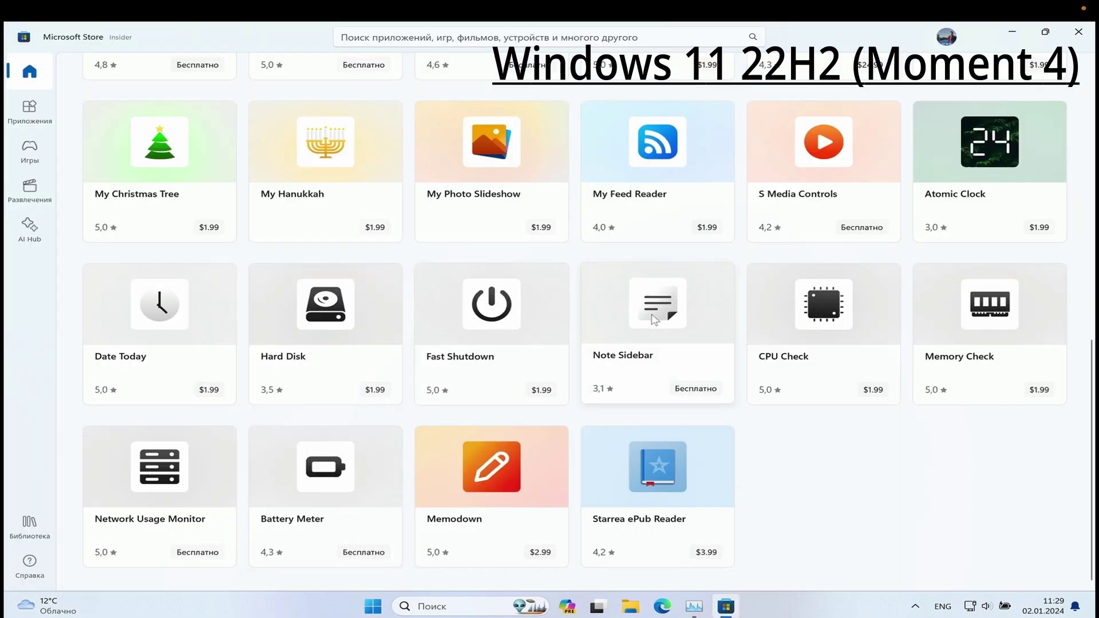
pyautogui.click(824, 321)
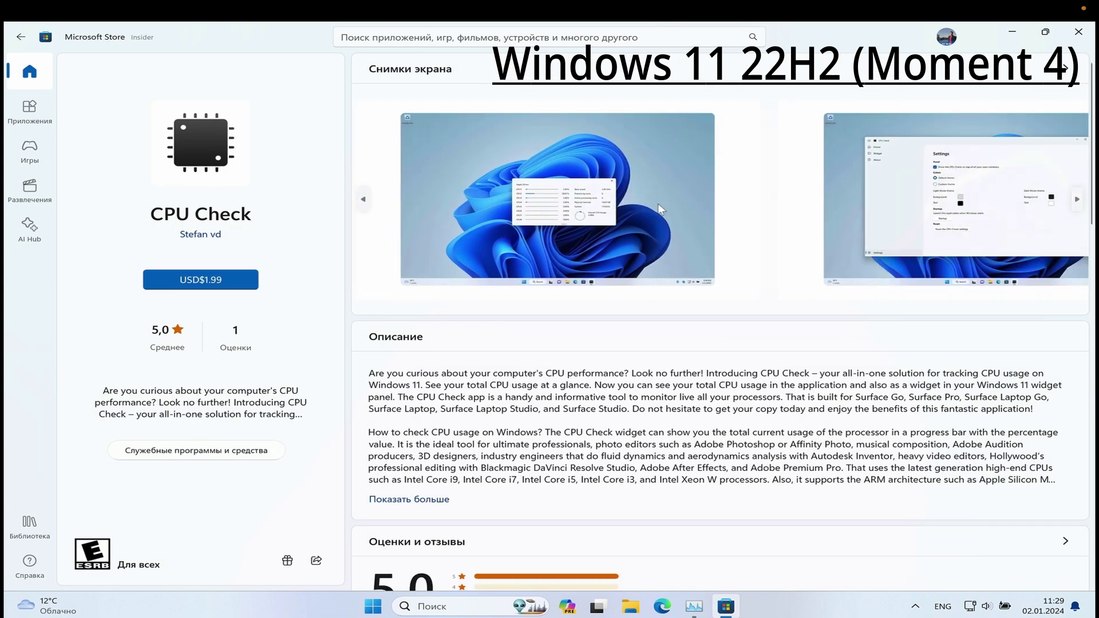
pyautogui.hotkey('alt', 'Left')
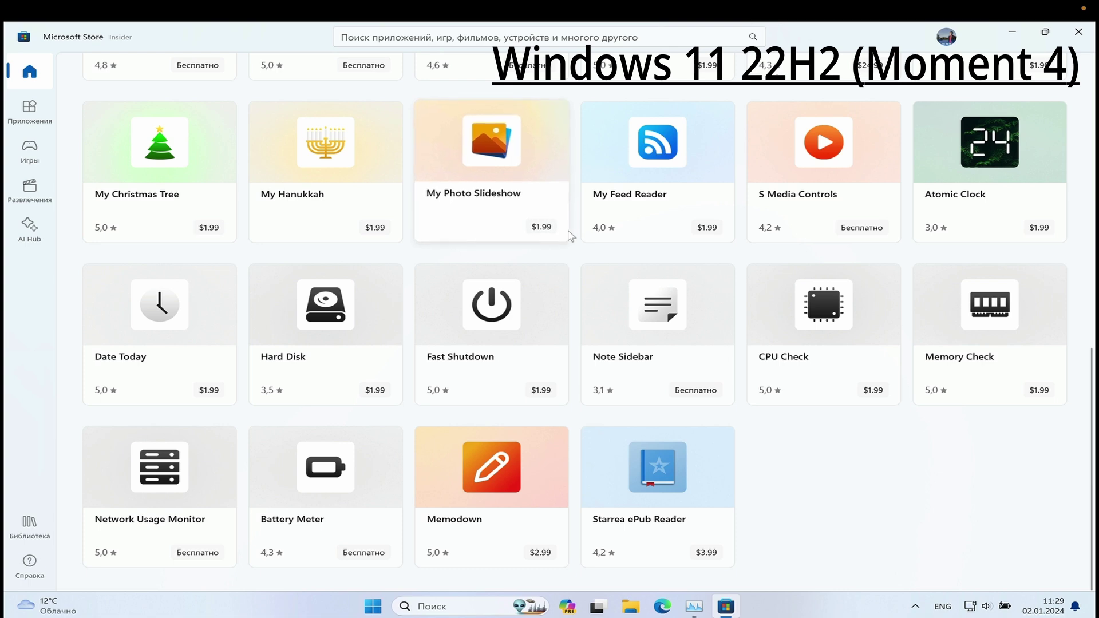
# Look through the Microsoft Store's collection of apps with widgets, from the featured banner to the final rows
pyautogui.scroll(2, 561, 410)
pyautogui.scroll(3, 561, 409)
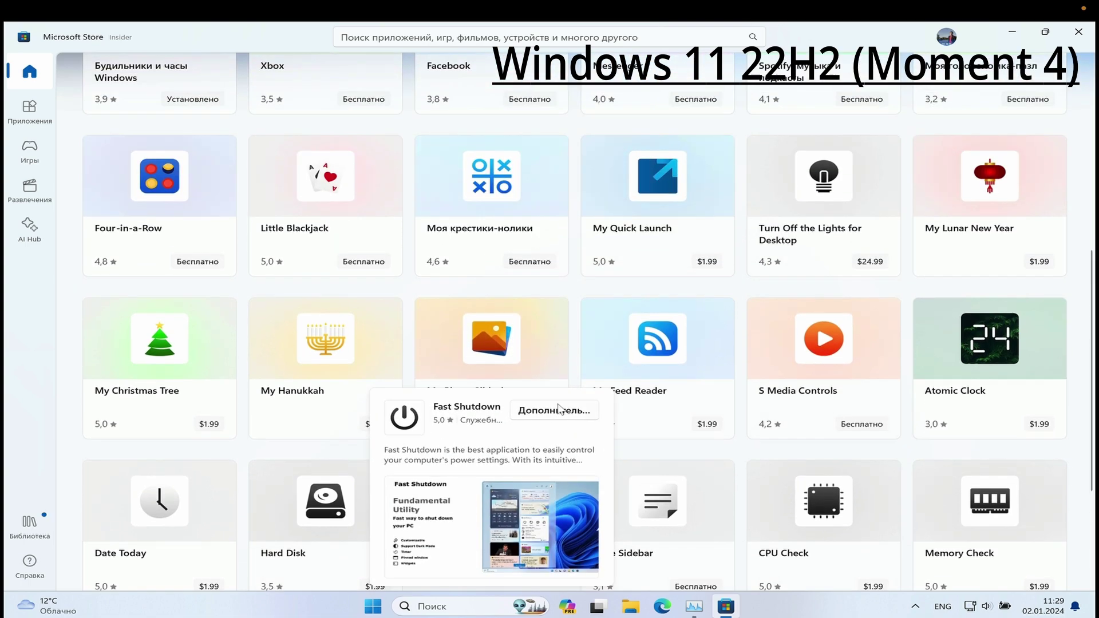
pyautogui.scroll(6, 103, 319)
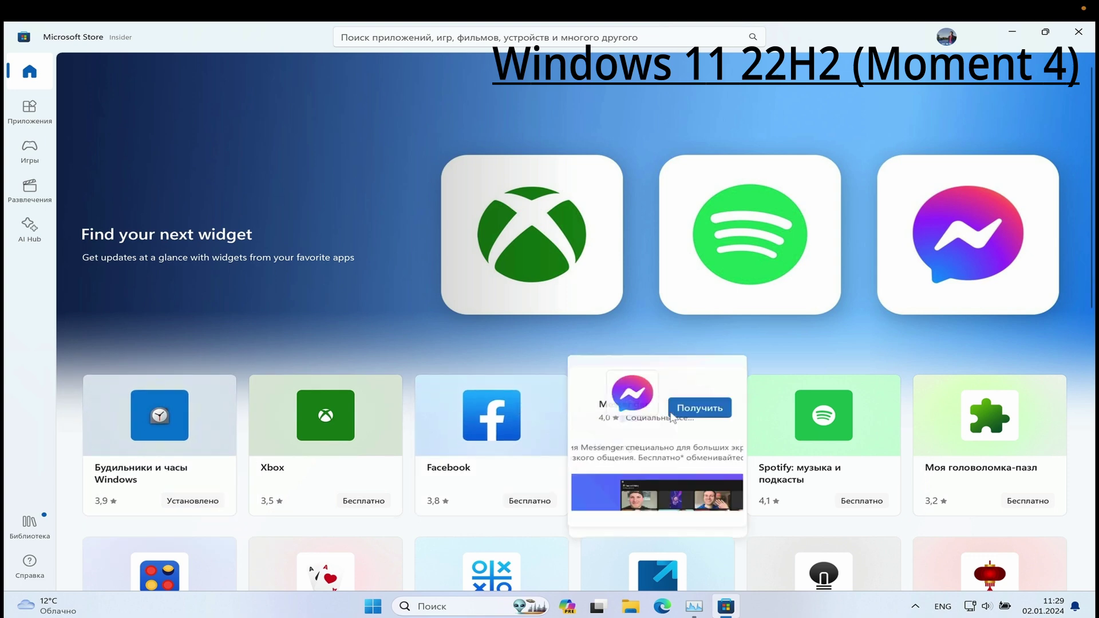
pyautogui.scroll(-5, 345, 327)
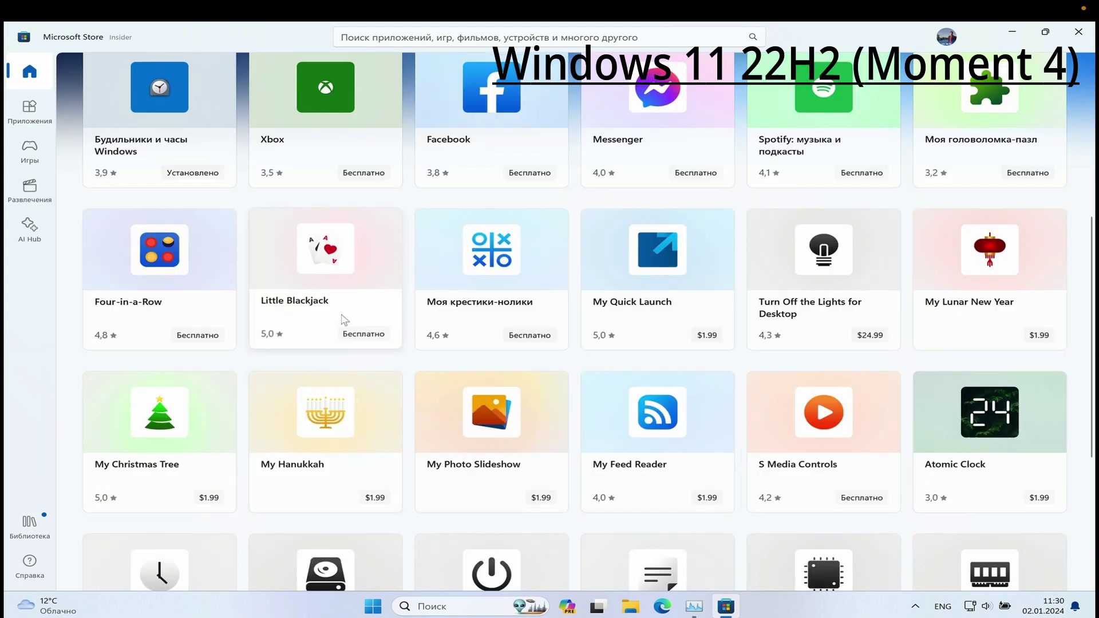
pyautogui.moveTo(344, 319)
pyautogui.scroll(3, 344, 319)
pyautogui.scroll(-6, 586, 220)
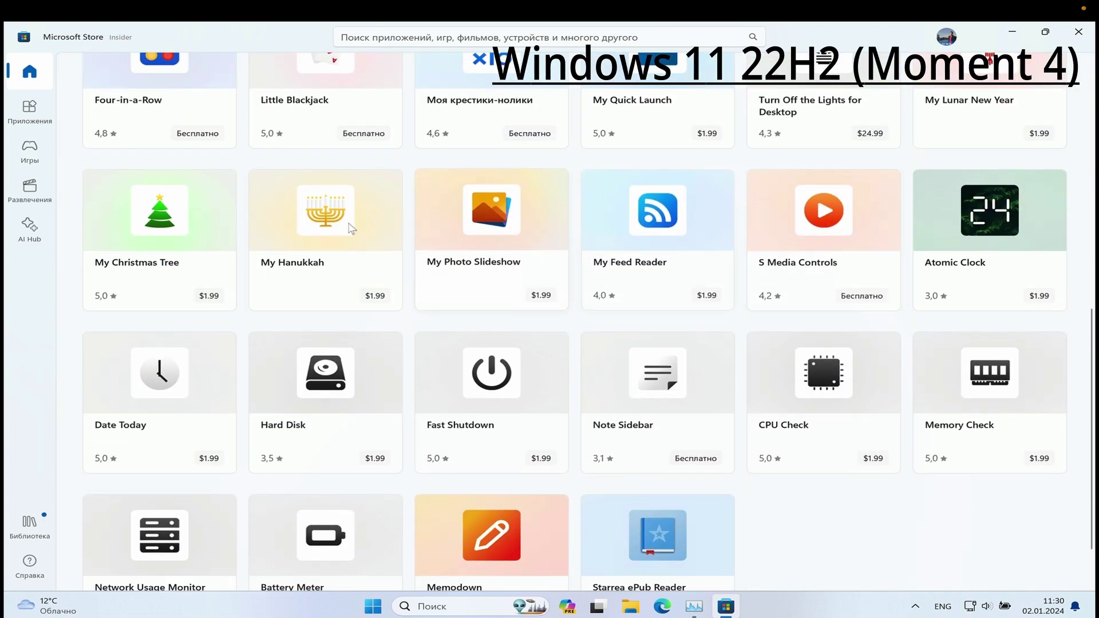
pyautogui.scroll(8, 486, 191)
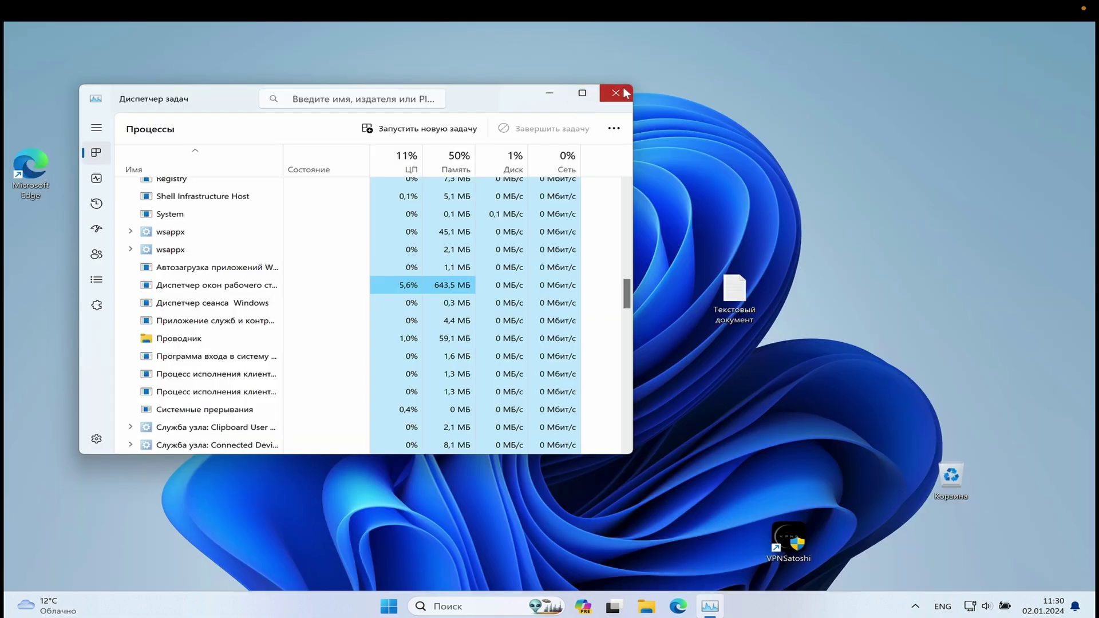
# Close Task Manager, then open Windows Settings and look over the recommended settings, cloud storage and personalization sections of the "Главная" page
pyautogui.click(623, 89)
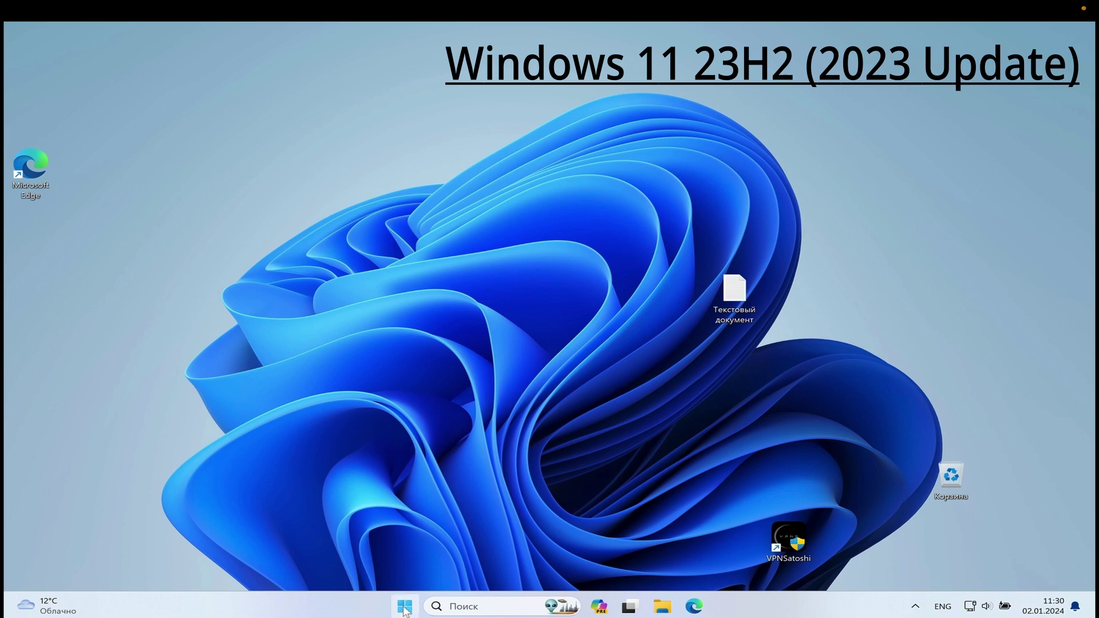
pyautogui.press('super+i')
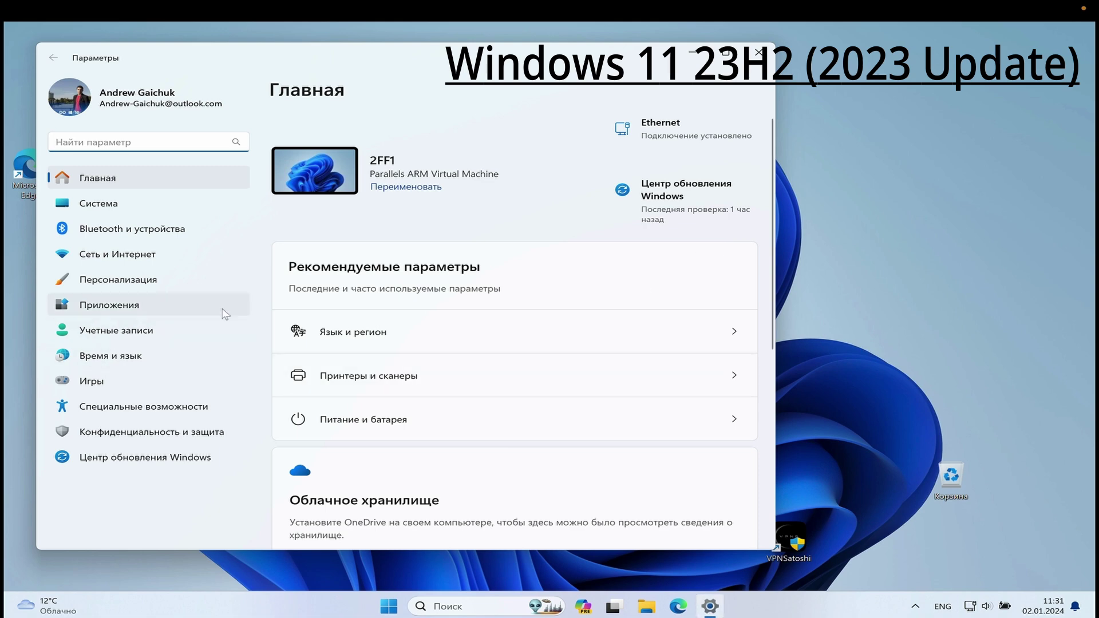
pyautogui.scroll(-5, 496, 455)
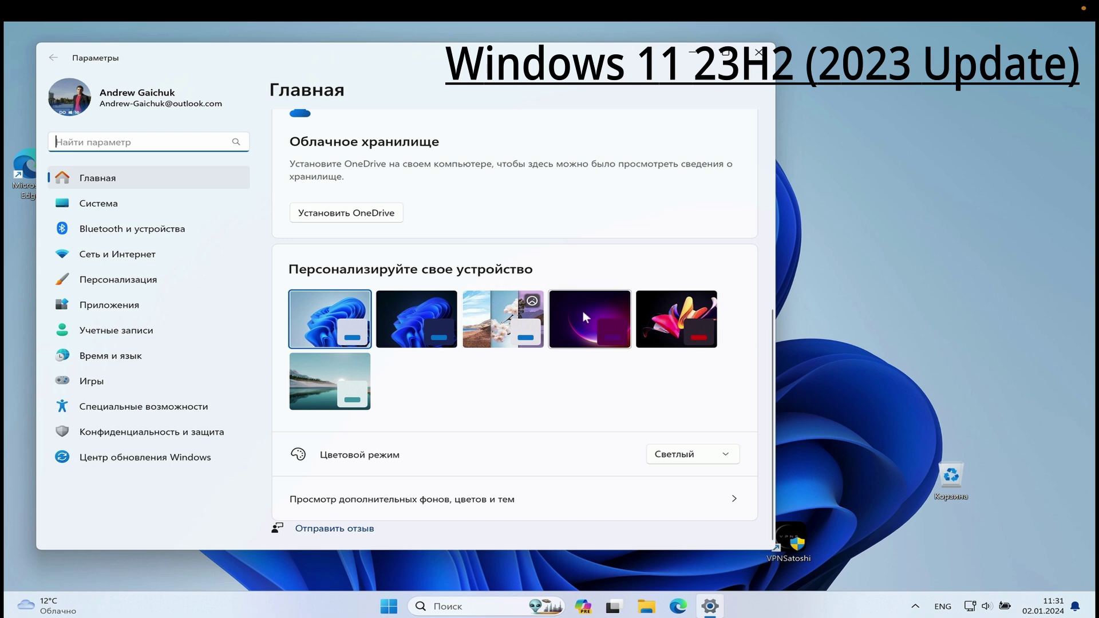
pyautogui.scroll(4, 584, 314)
pyautogui.scroll(-2, 506, 377)
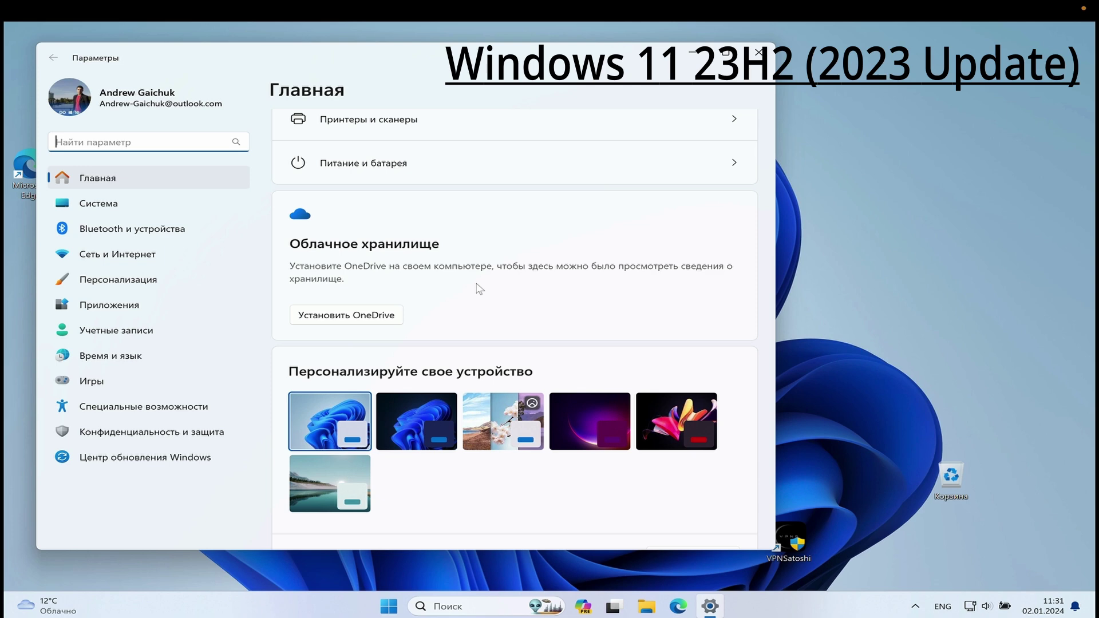
pyautogui.scroll(6, 345, 157)
pyautogui.scroll(-8, 392, 426)
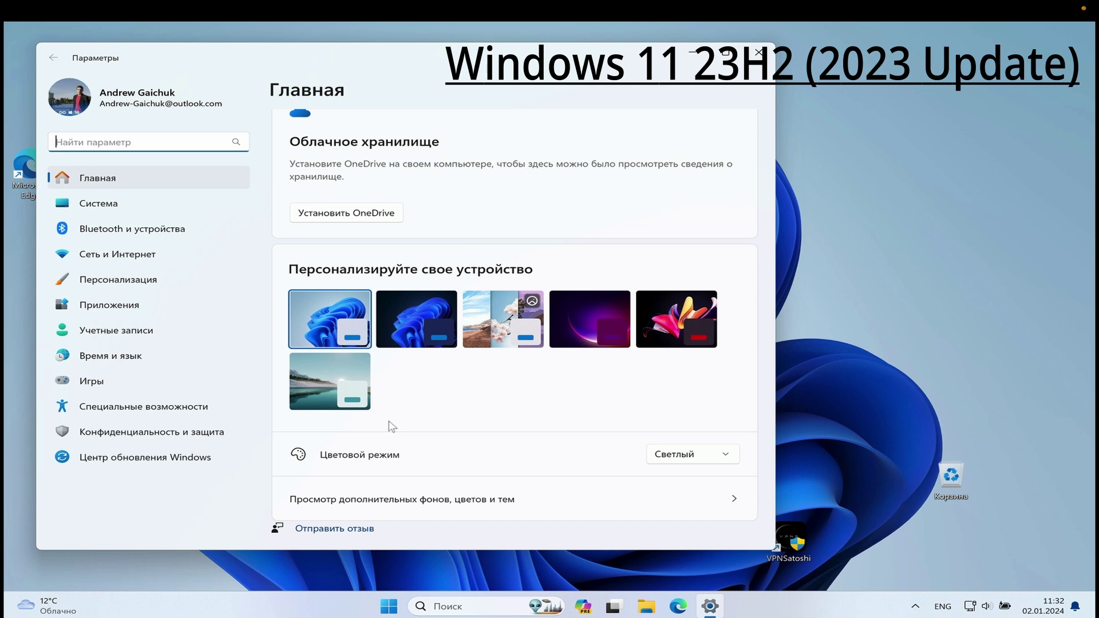
# View the "Аудиовыход" options in the quick settings and open the settings of "Микшер громкости"
pyautogui.click(990, 607)
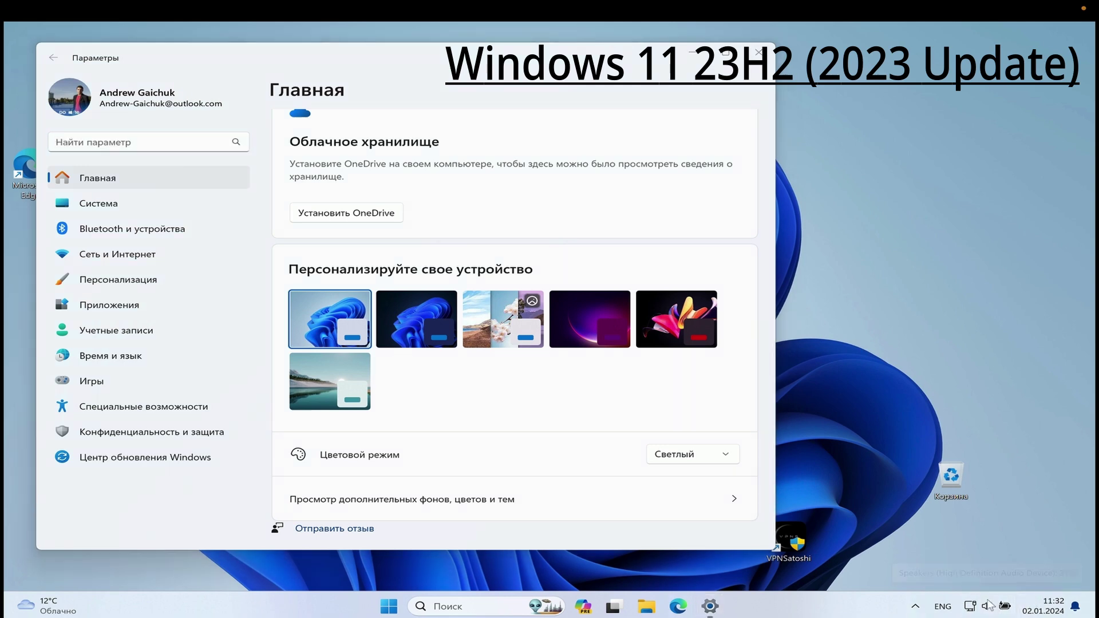
pyautogui.click(988, 605)
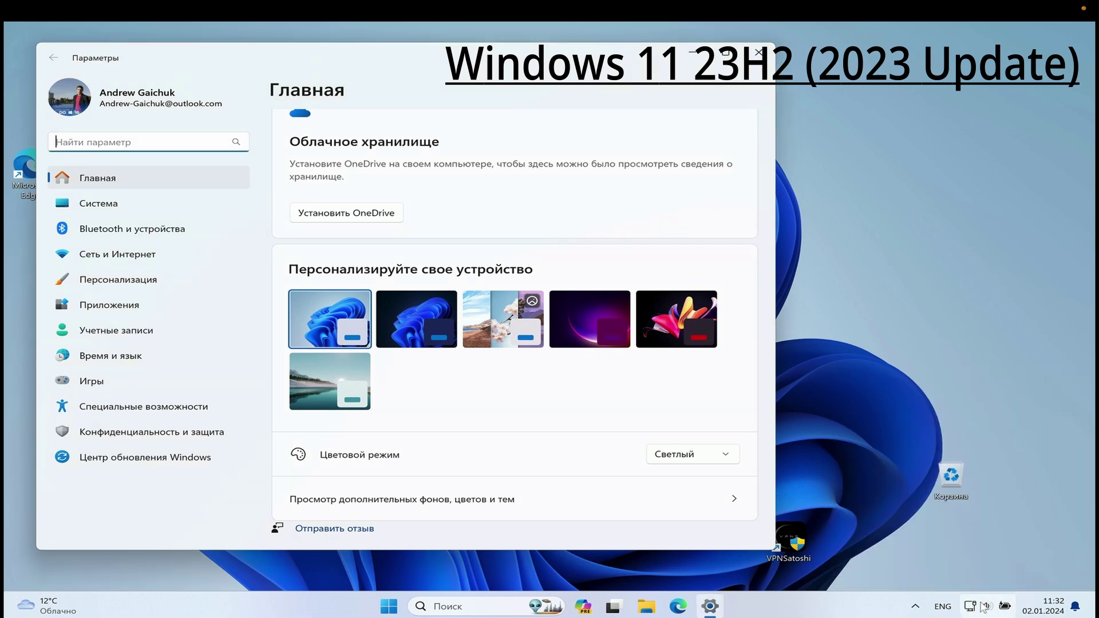
pyautogui.click(975, 608)
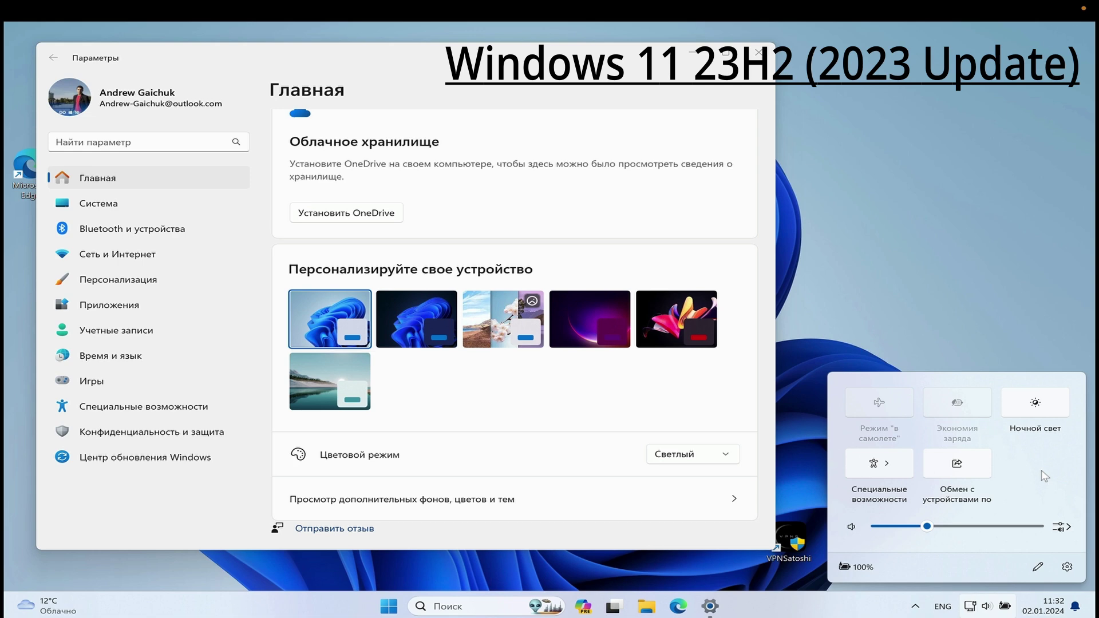
pyautogui.click(1065, 527)
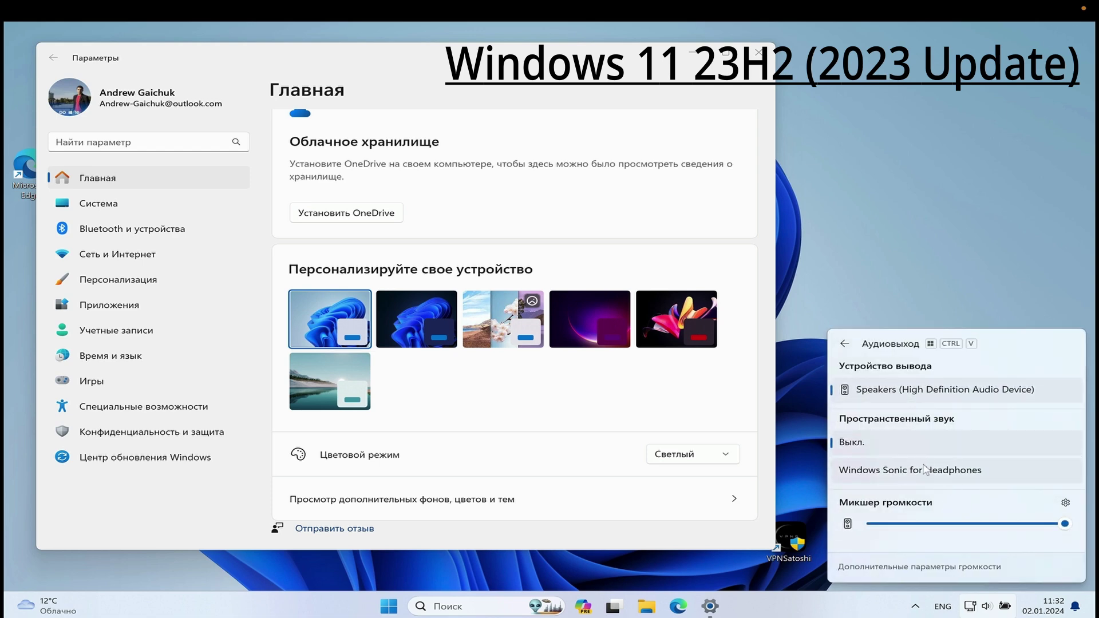
pyautogui.click(1065, 503)
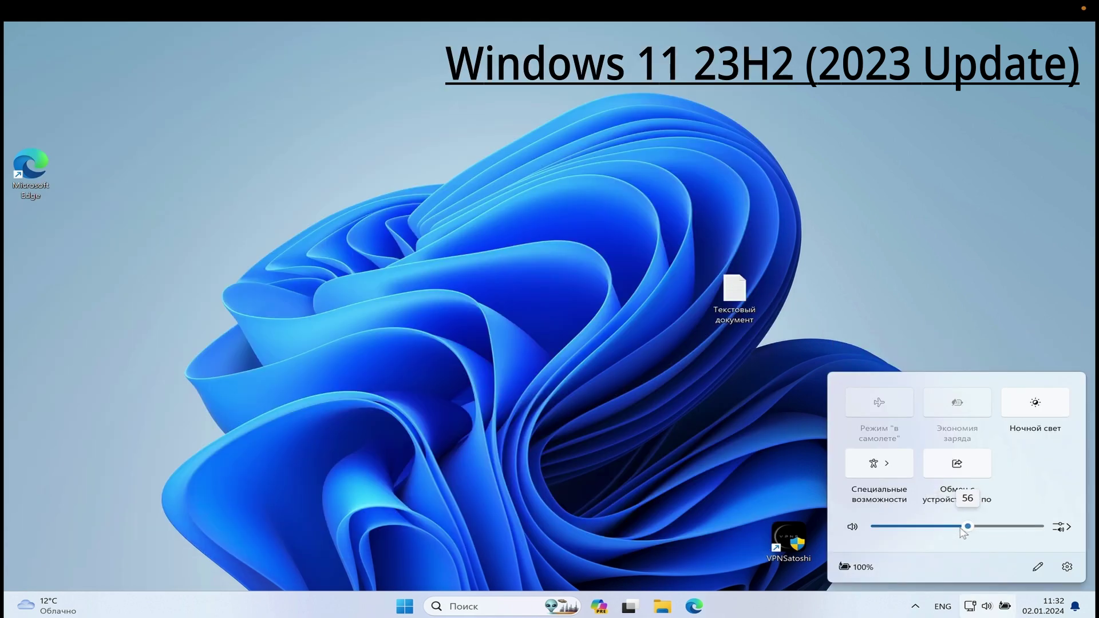
# Lower the system volume to about a third, then review the "Аудиовыход" options and dismiss the quick settings
pyautogui.scroll(-8, 1003, 528)
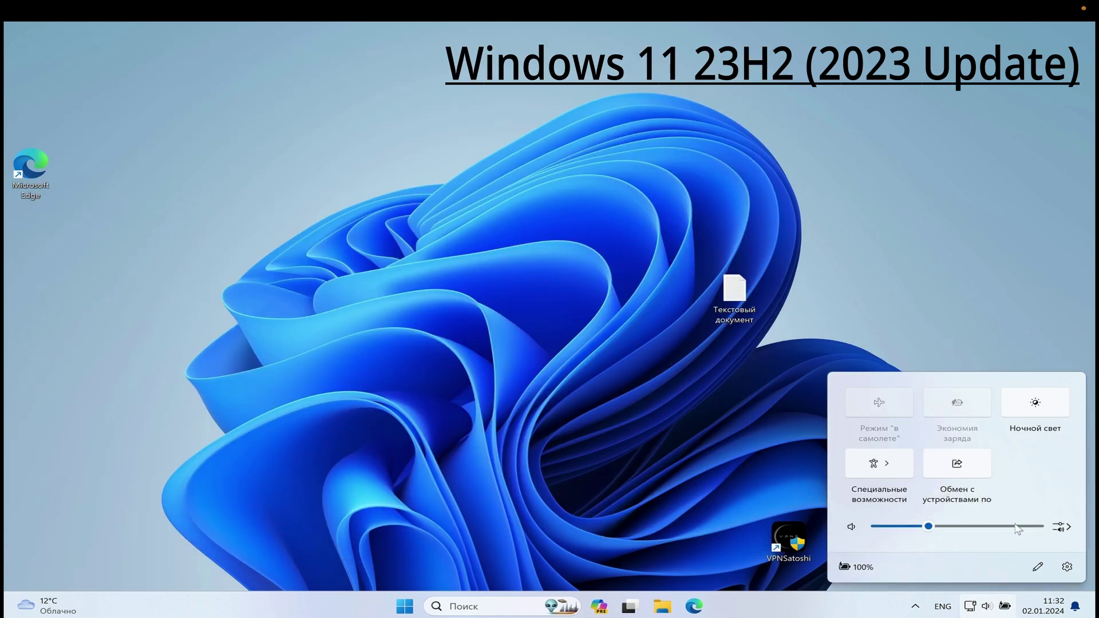
pyautogui.click(1062, 527)
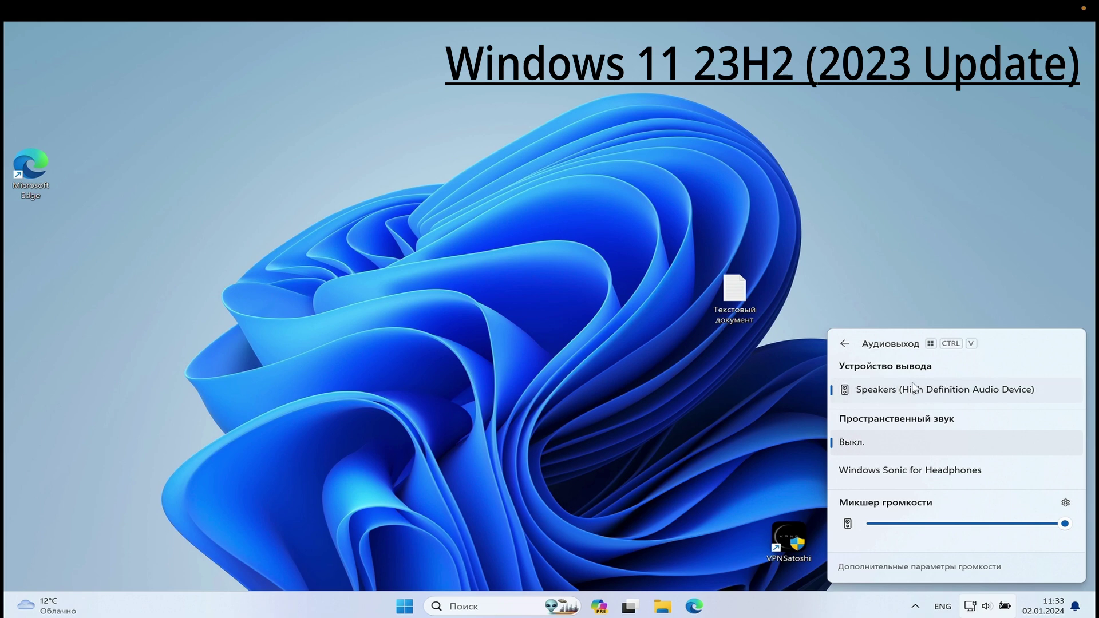
pyautogui.click(871, 280)
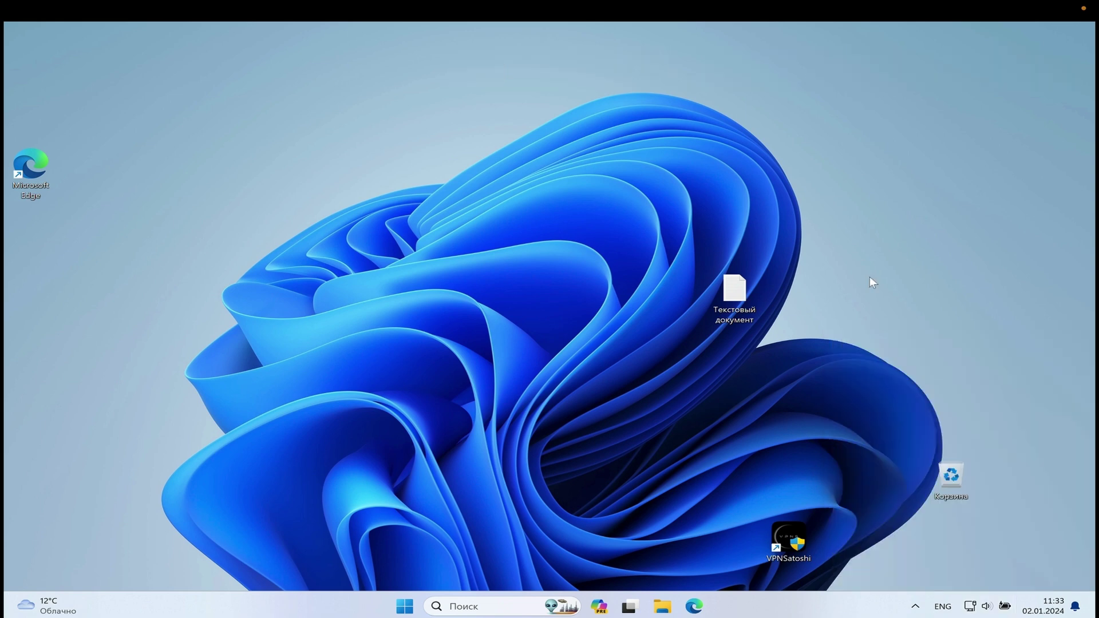